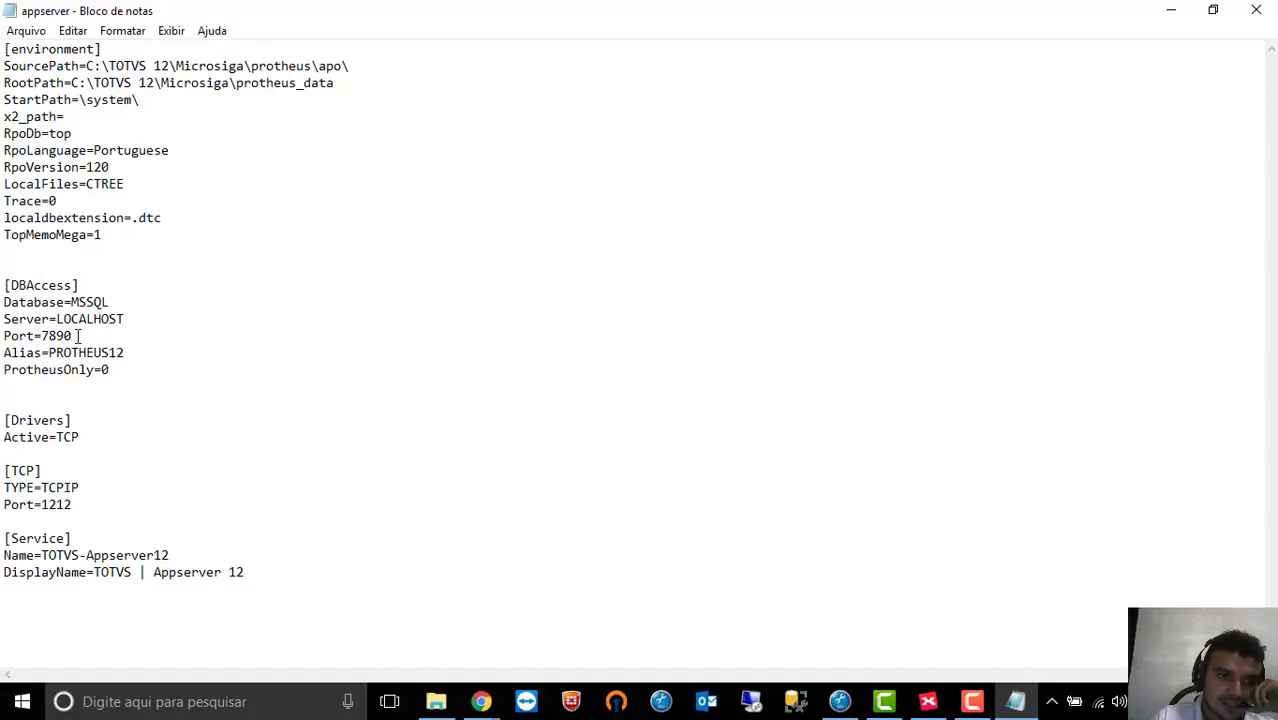
- Minimise the open windows, launch DBMonitor to inspect the server and port in its connection dialog, and close the dialog
left_click(1170, 10)
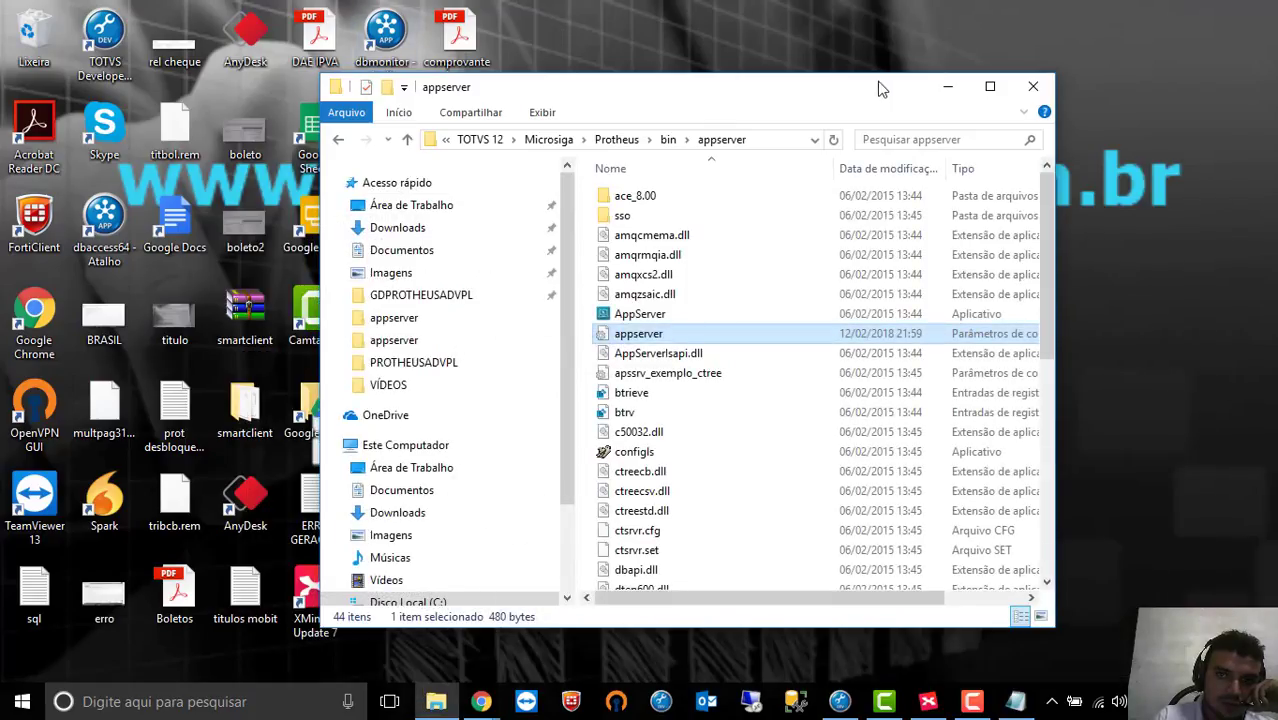
left_click(948, 86)
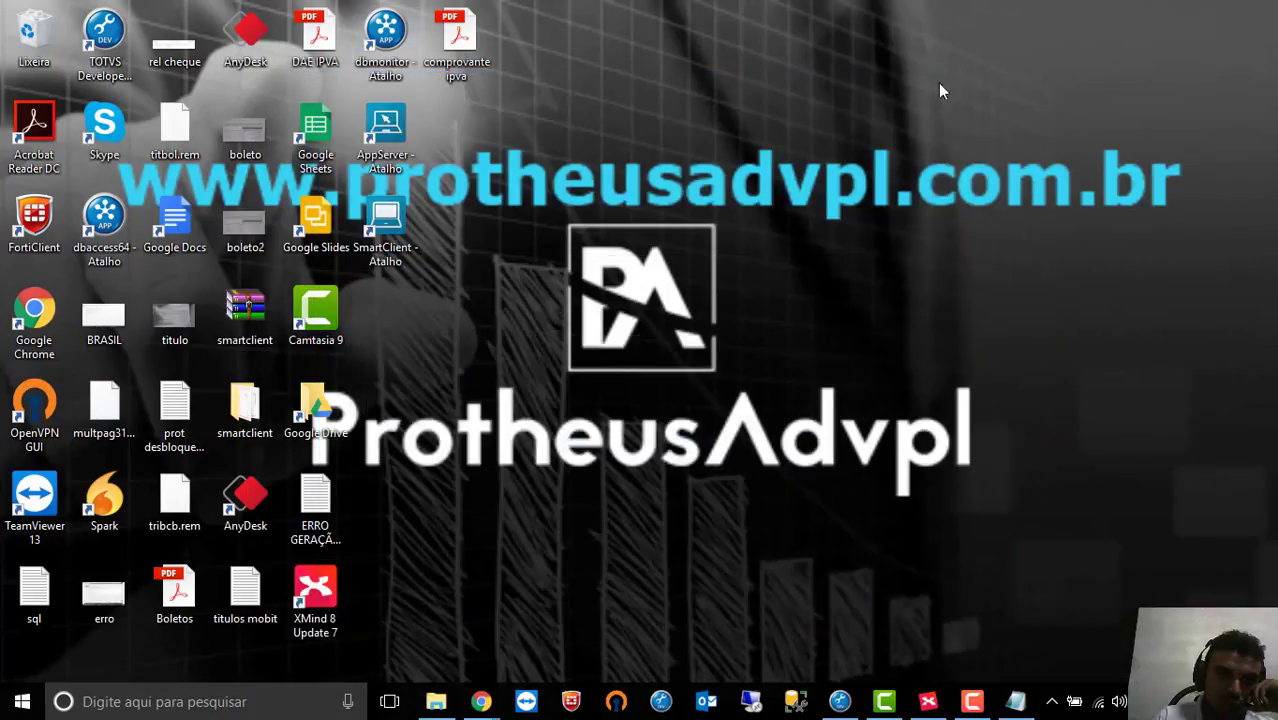
double_click(390, 38)
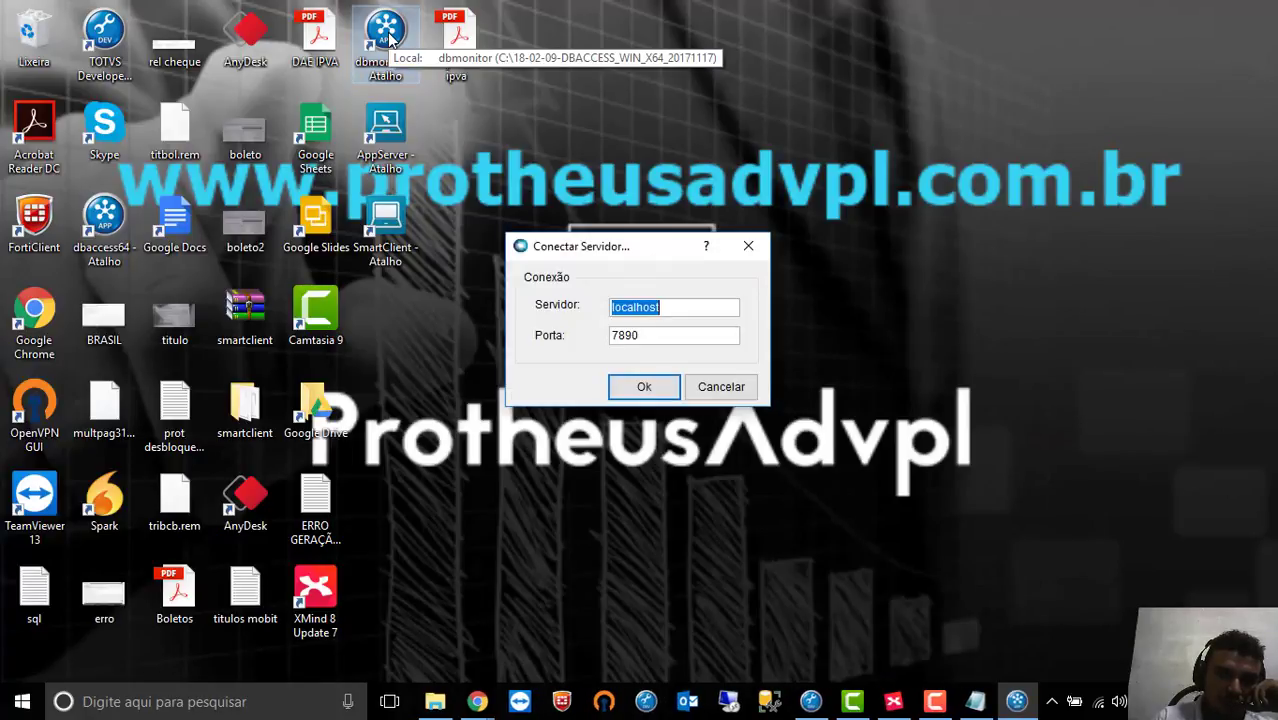
left_click(675, 306)
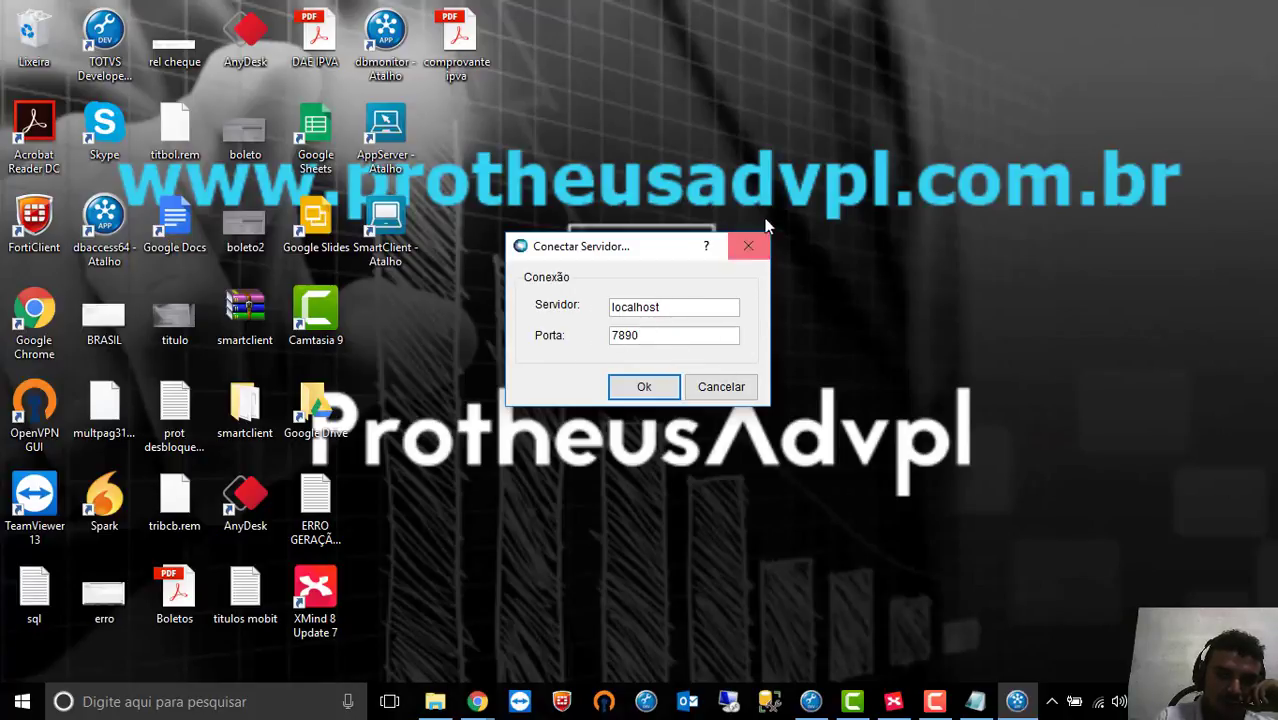
left_click(749, 246)
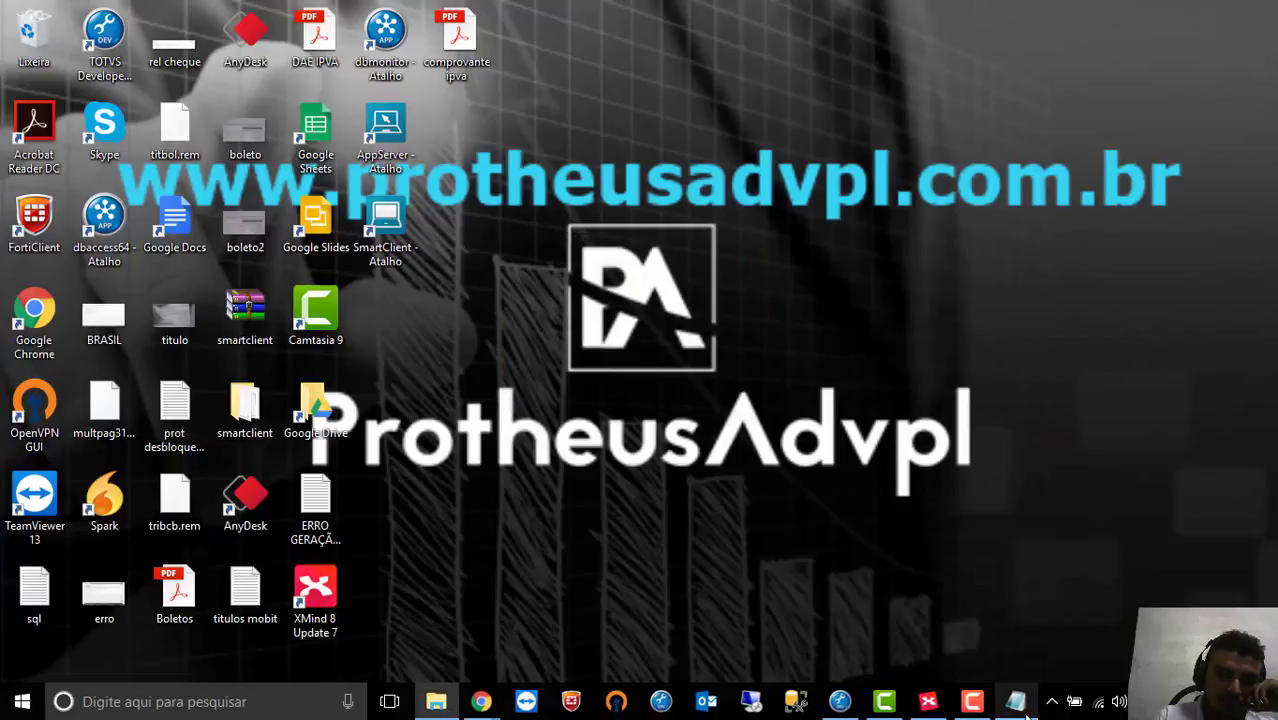
- Return to the appserver file in Notepad and examine the Port and Alias values in the DBAccess section
left_click(1022, 706)
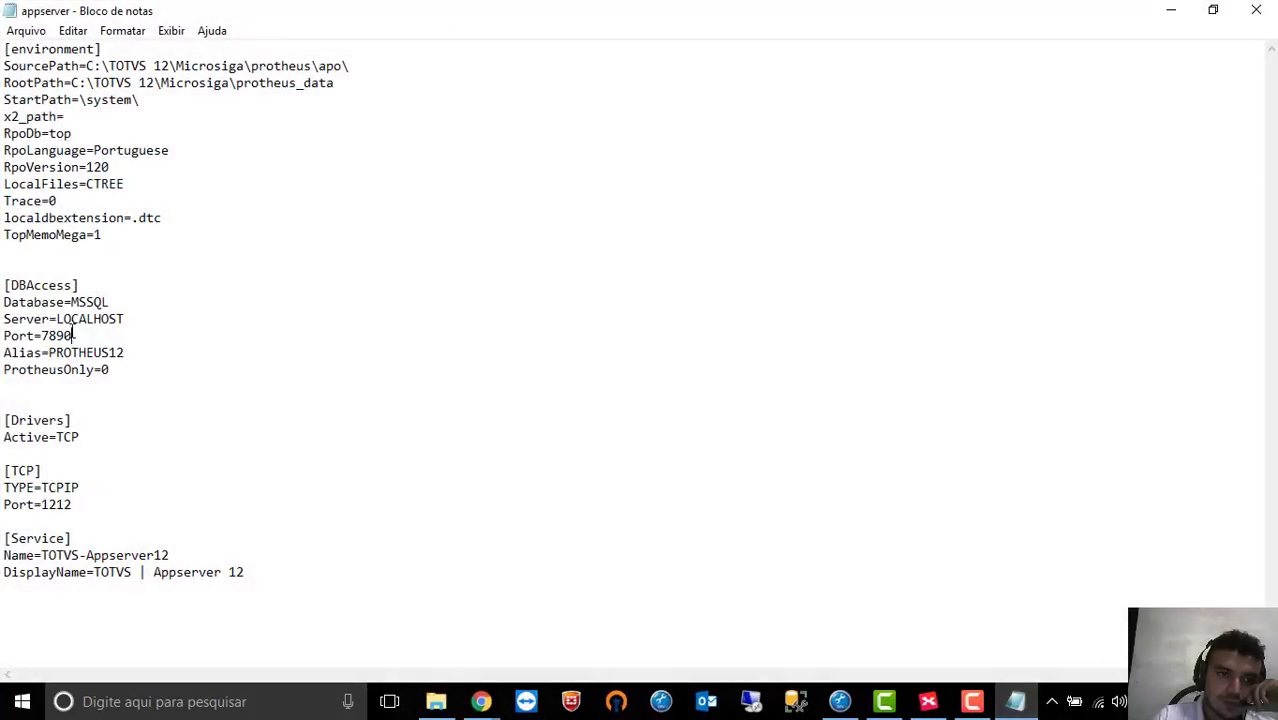
left_click(74, 336)
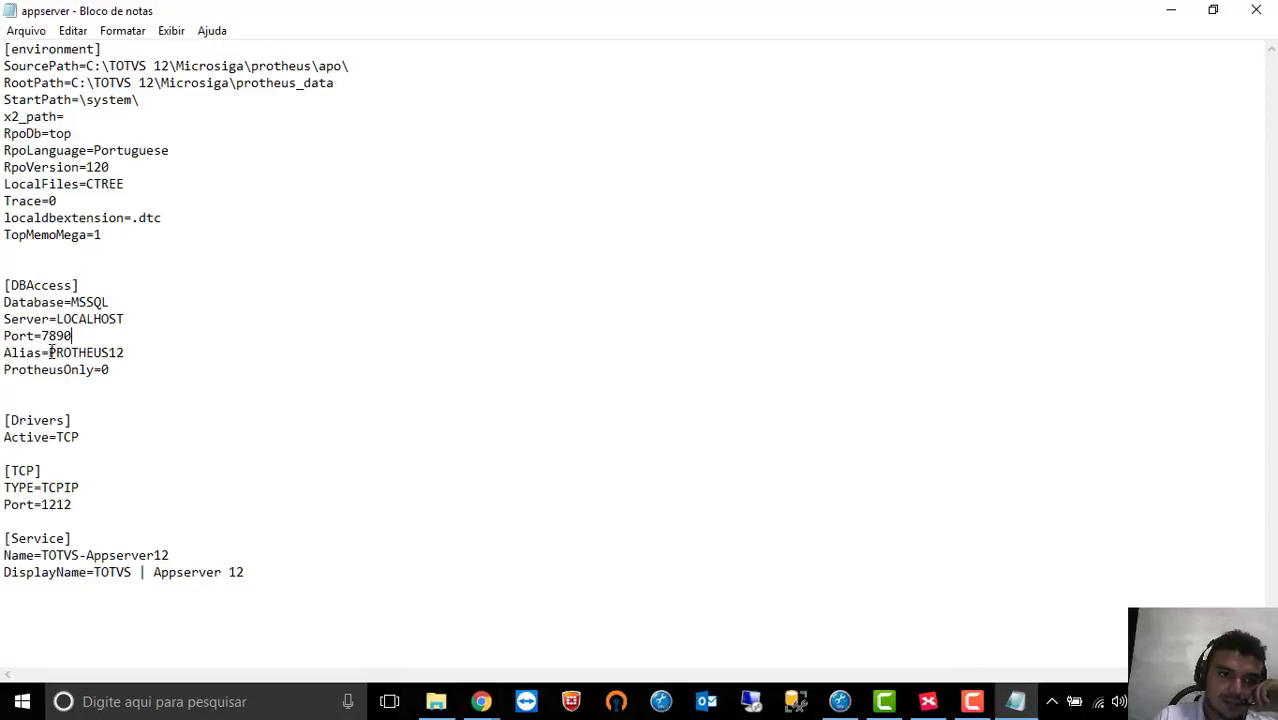
left_click_drag(50, 353, 128, 353)
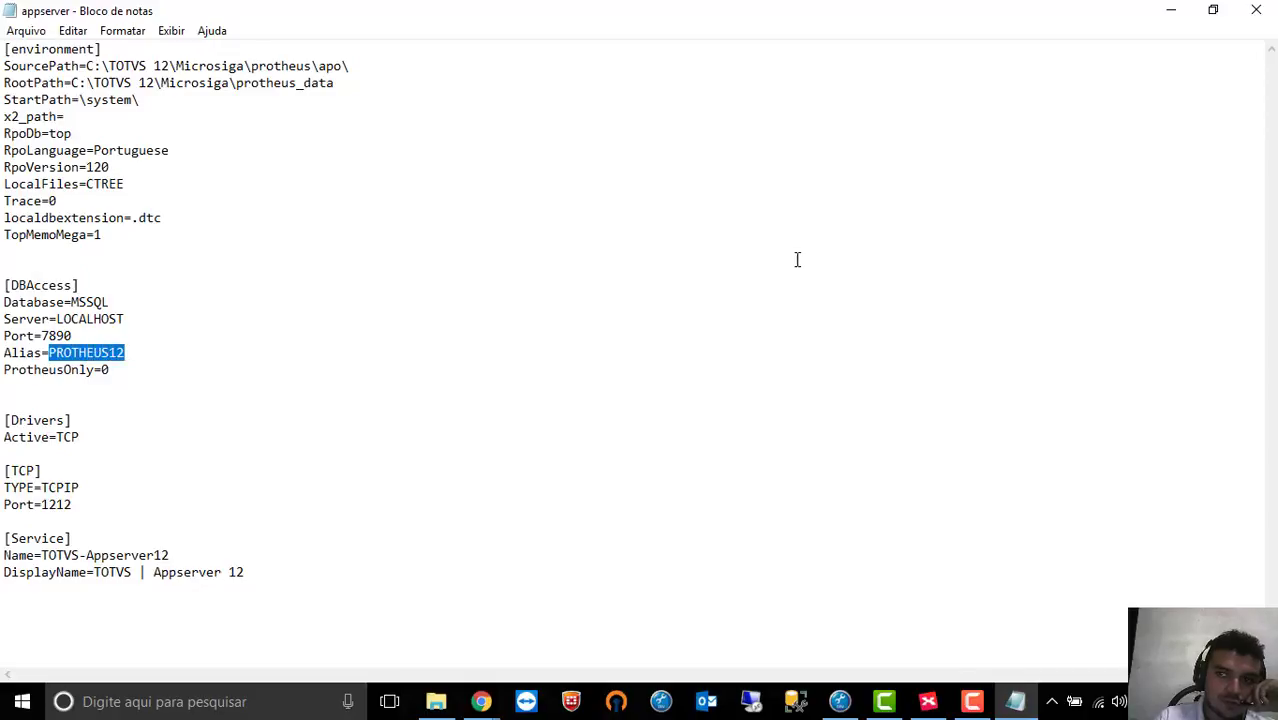
- Connect DBMonitor to localhost on port 7890 and display the Microsoft SQL configuration of the PROTHEUS12 environment
left_click(1171, 10)
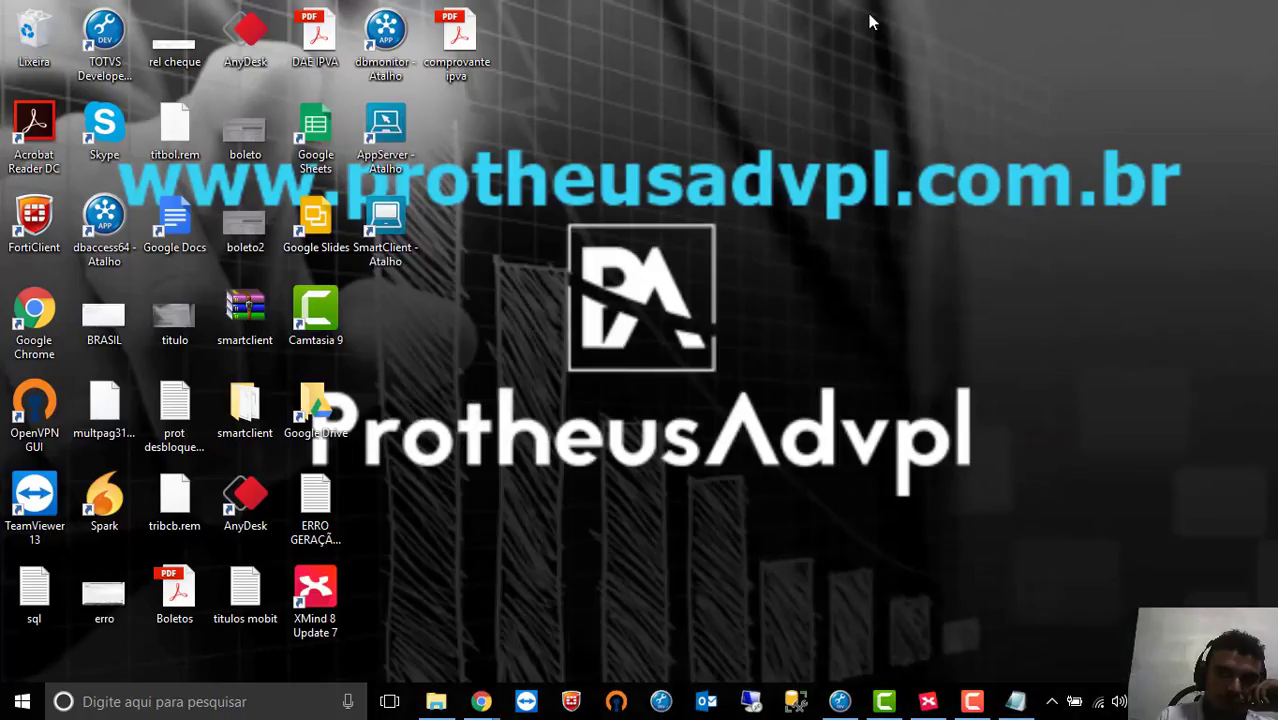
double_click(391, 38)
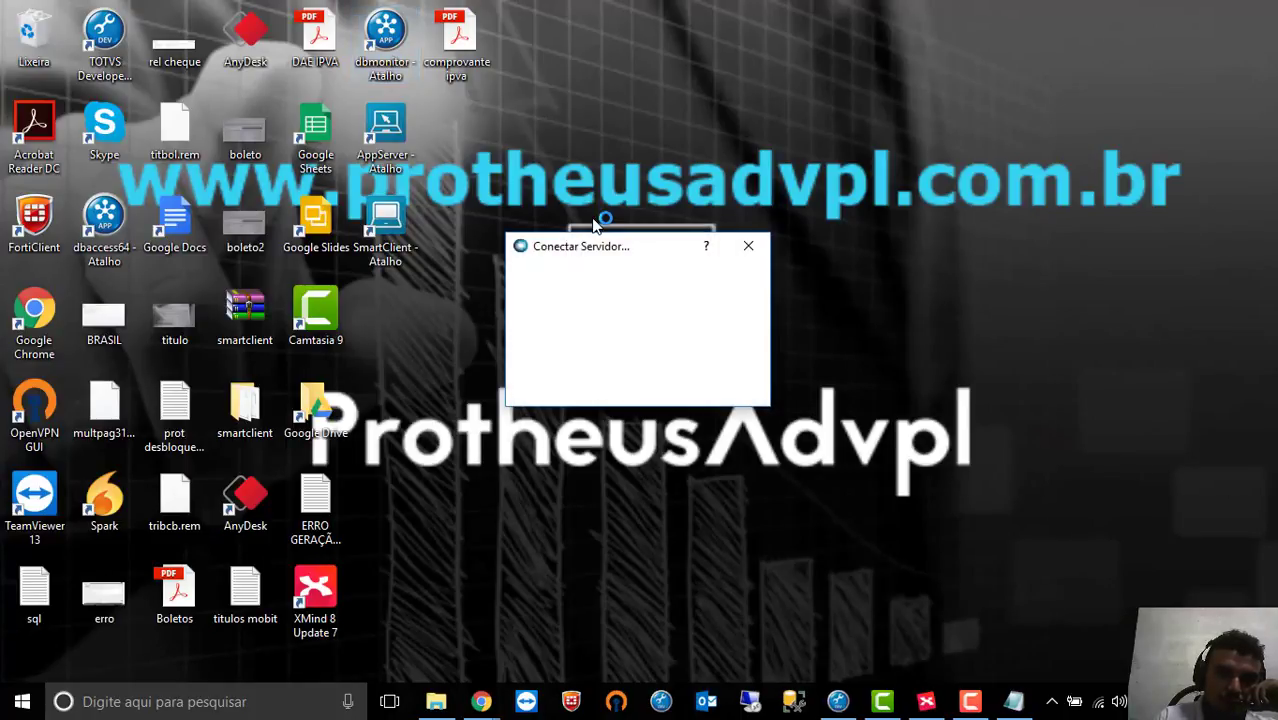
left_click(624, 389)
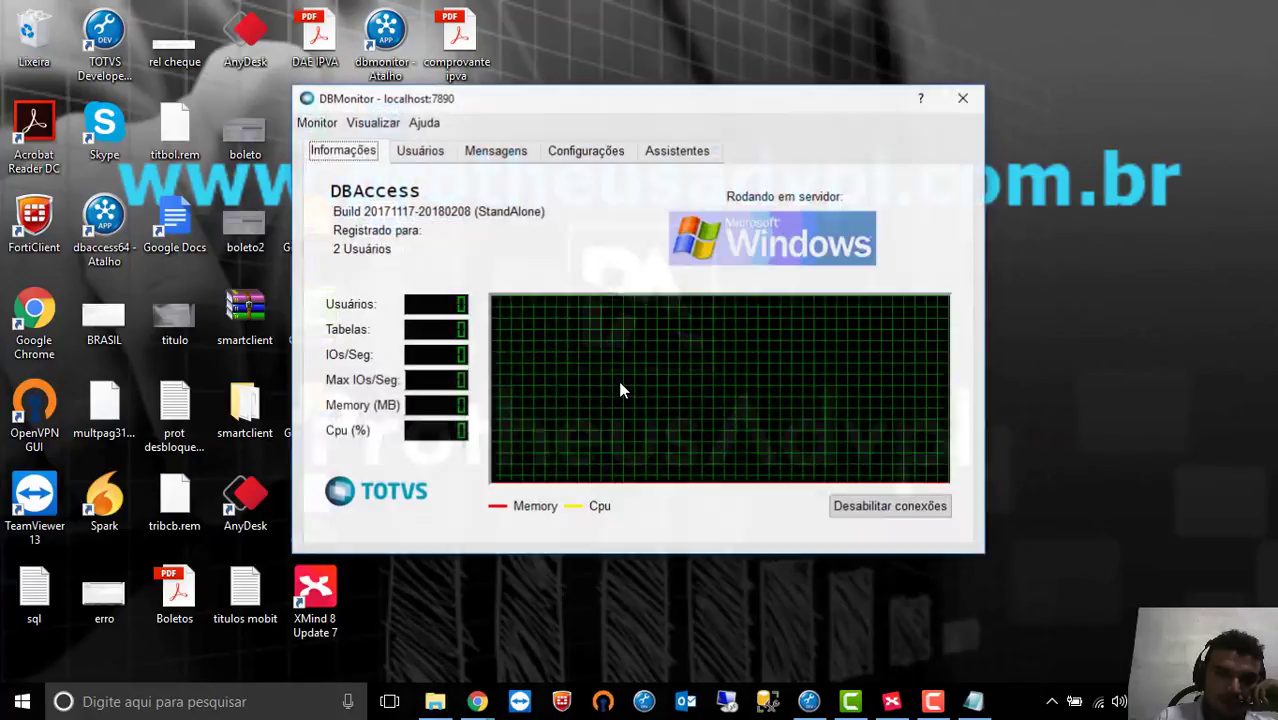
left_click(585, 150)
left_click(572, 189)
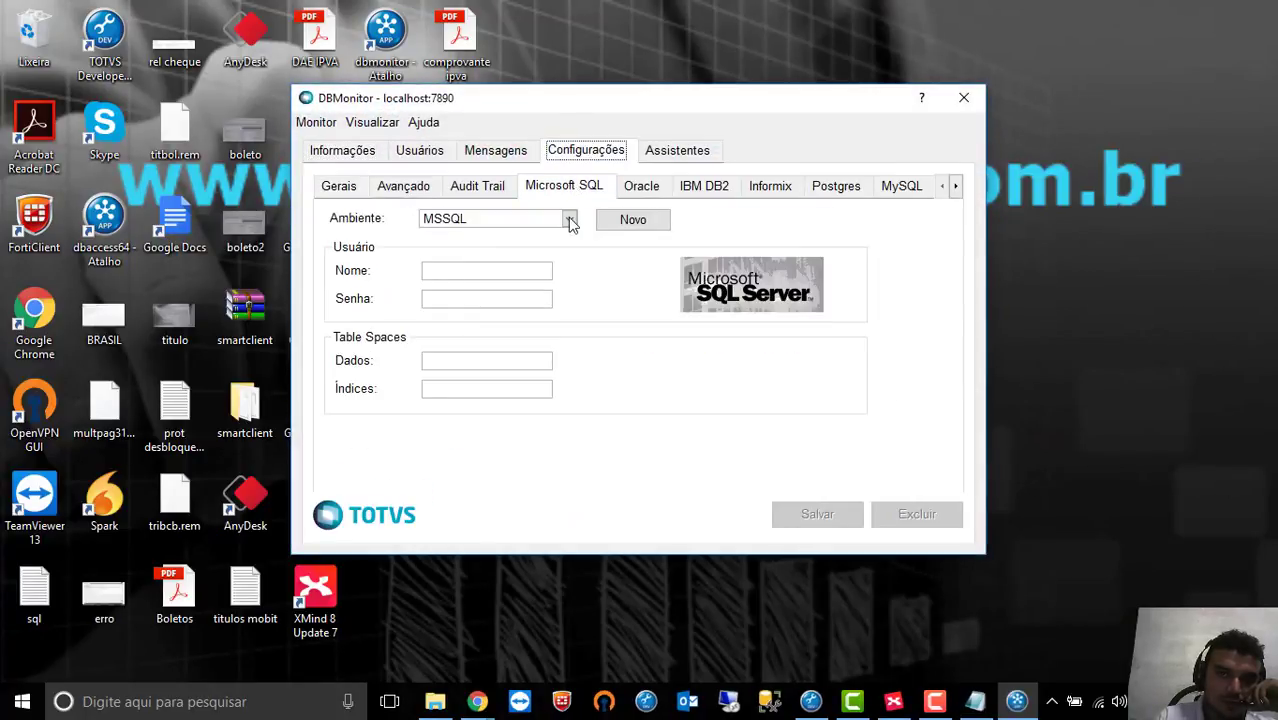
left_click(569, 219)
left_click(518, 257)
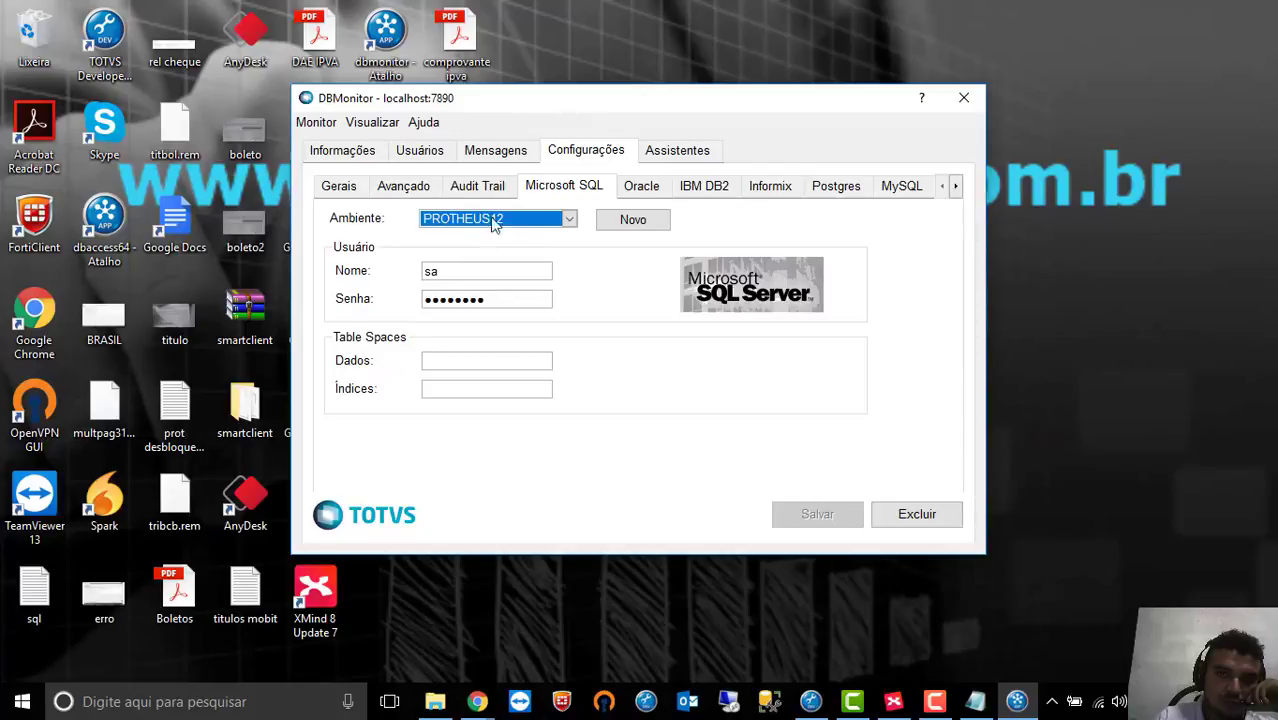
- Search Windows for odbc, open the 64-bit ODBC data source administrator, inspect its system DSNs and close it
left_click(141, 706)
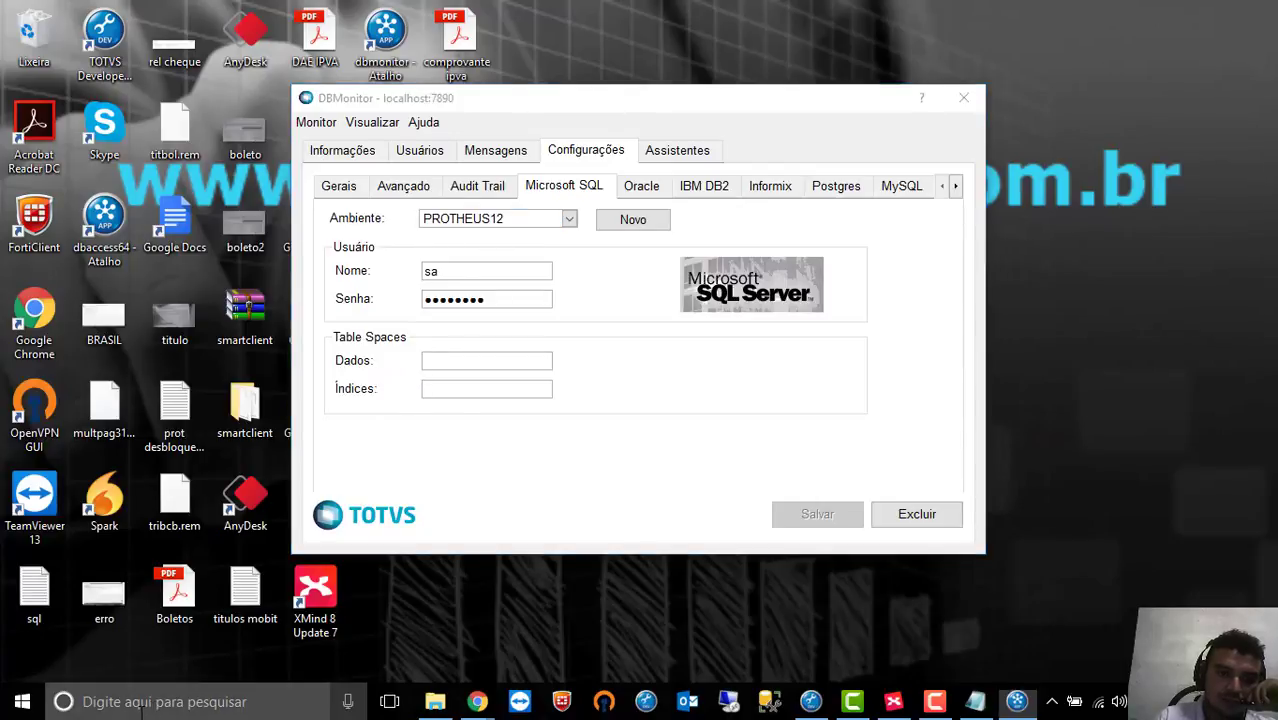
type("o")
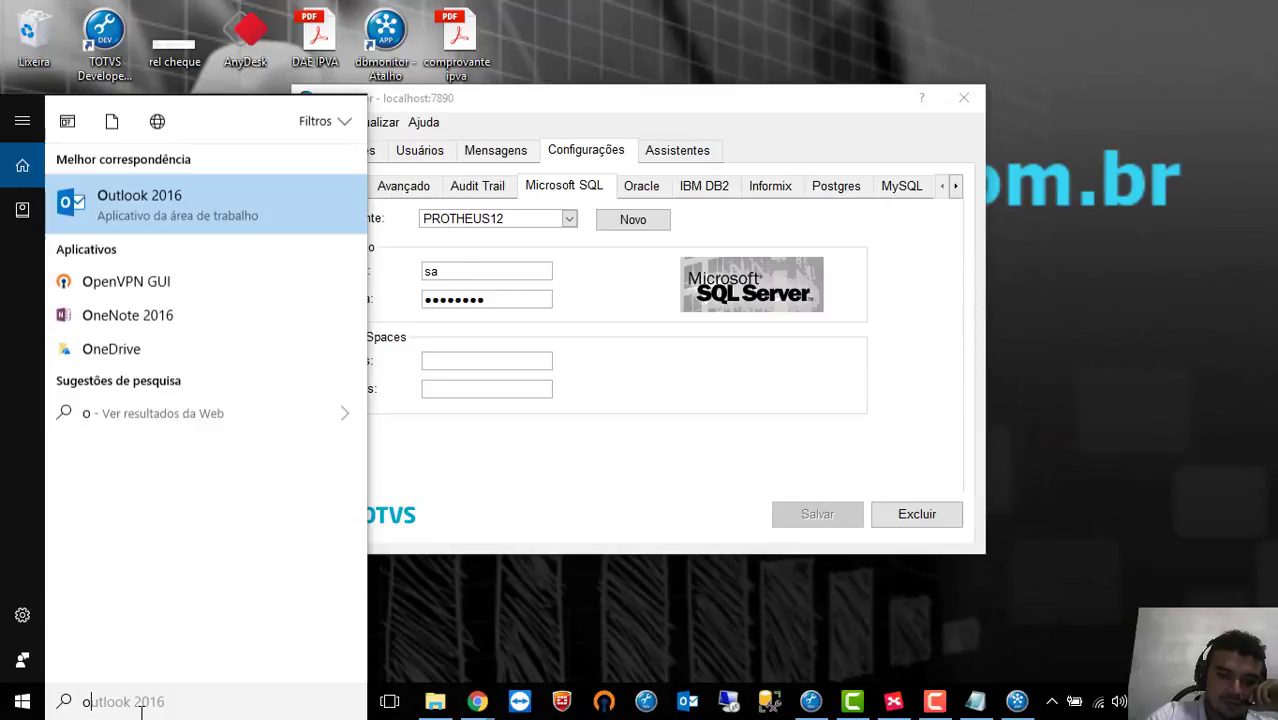
type("dbc")
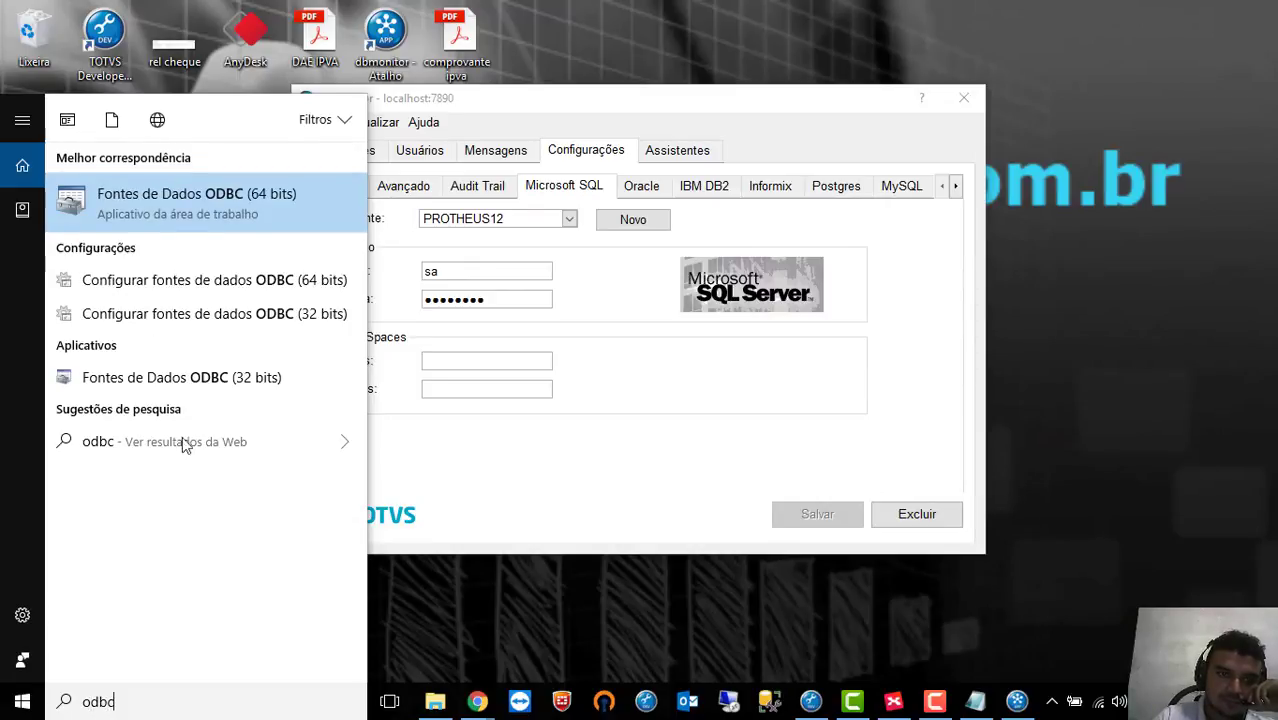
left_click(201, 202)
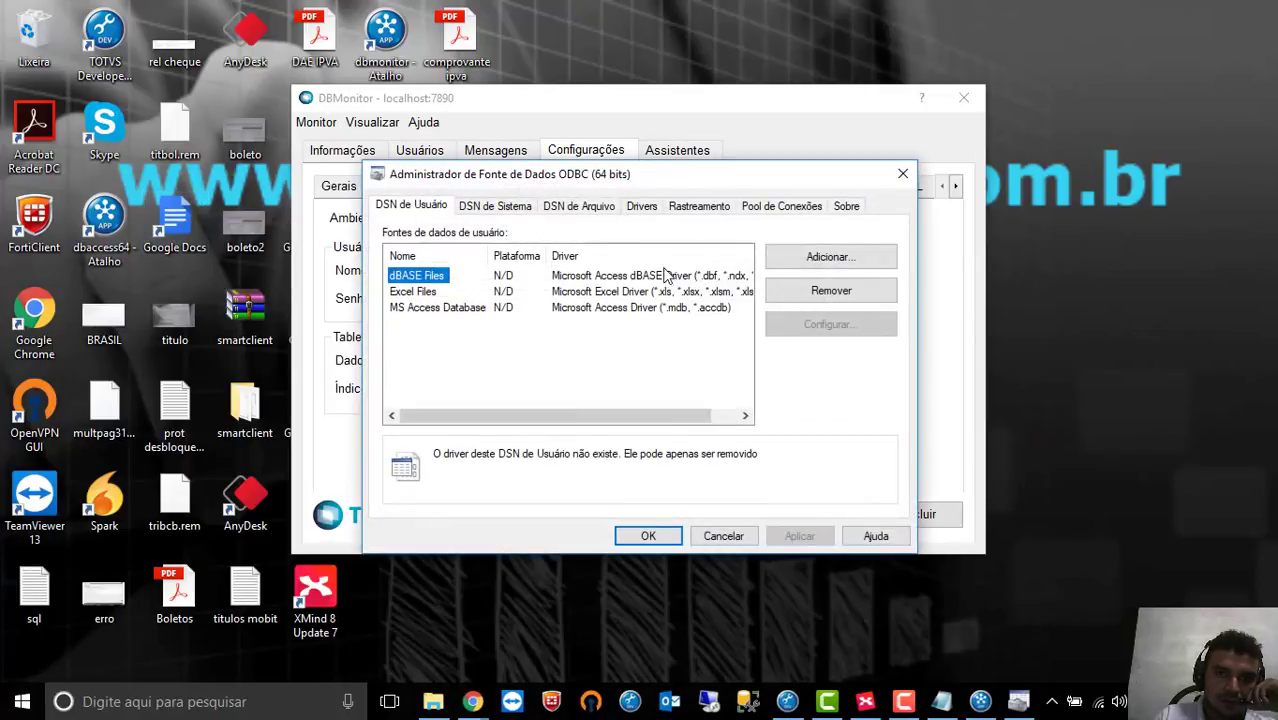
left_click_drag(620, 176, 647, 281)
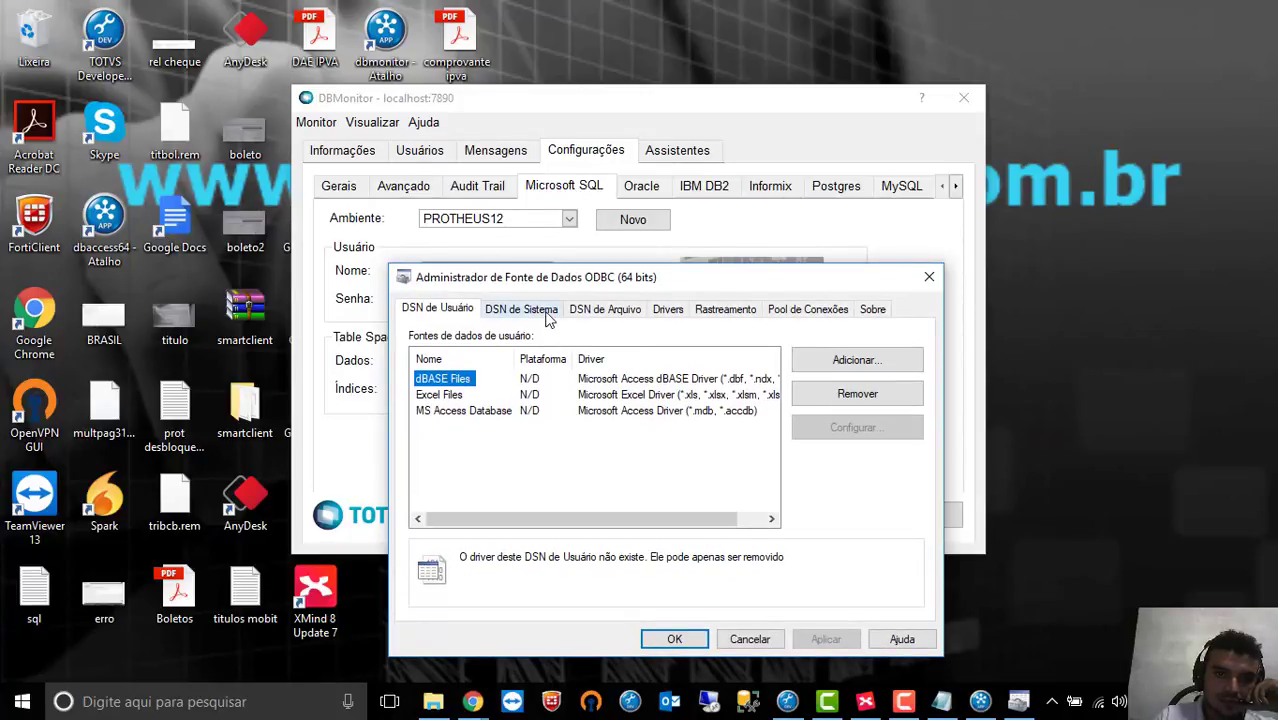
left_click(521, 310)
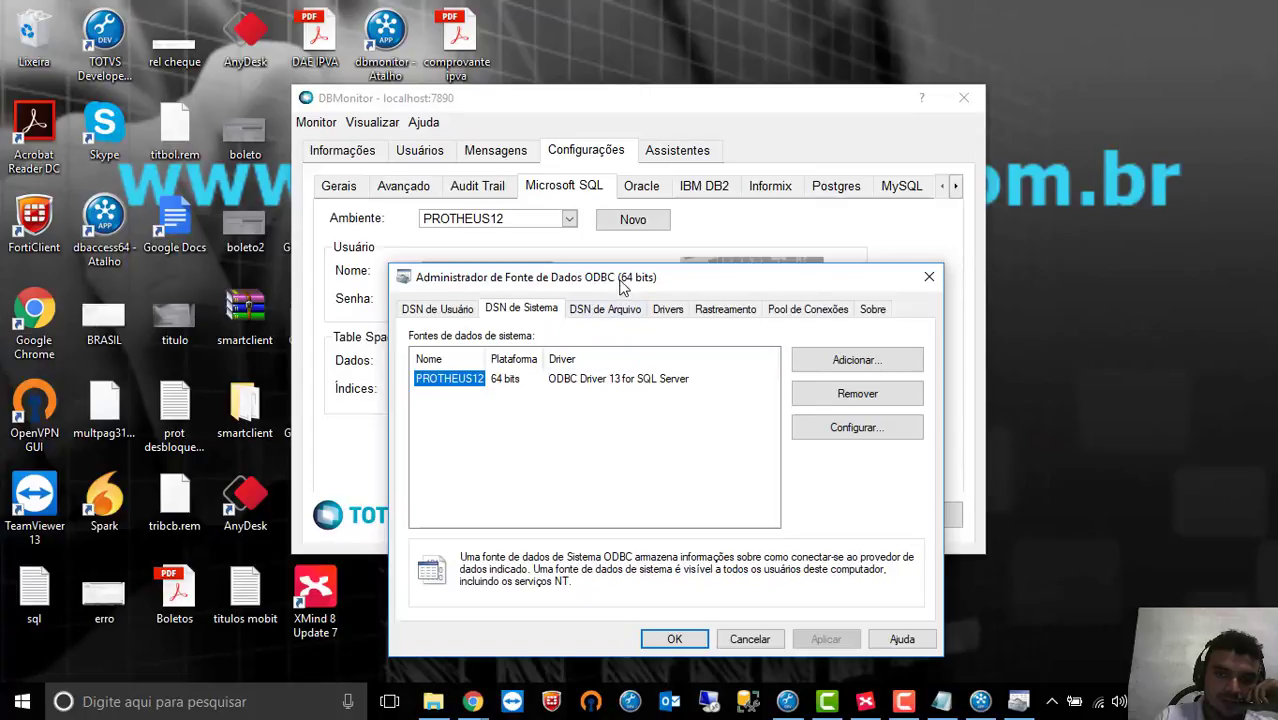
left_click_drag(640, 285, 861, 303)
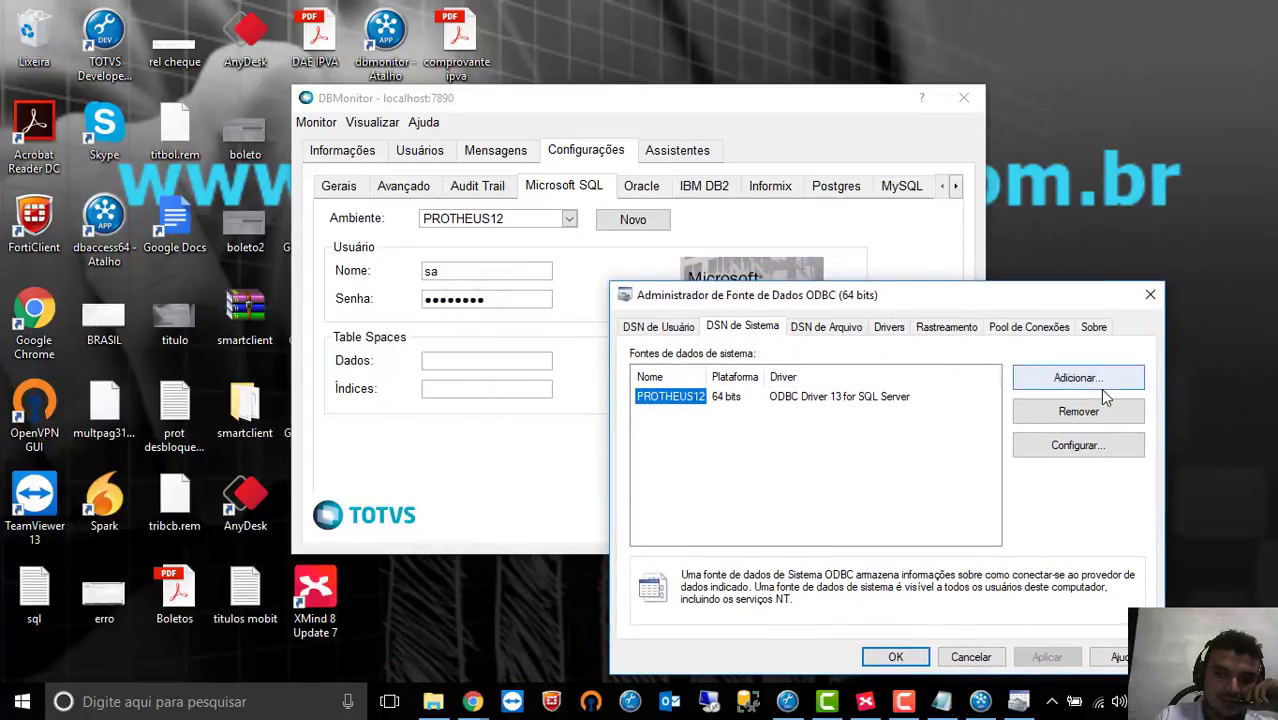
left_click(1151, 297)
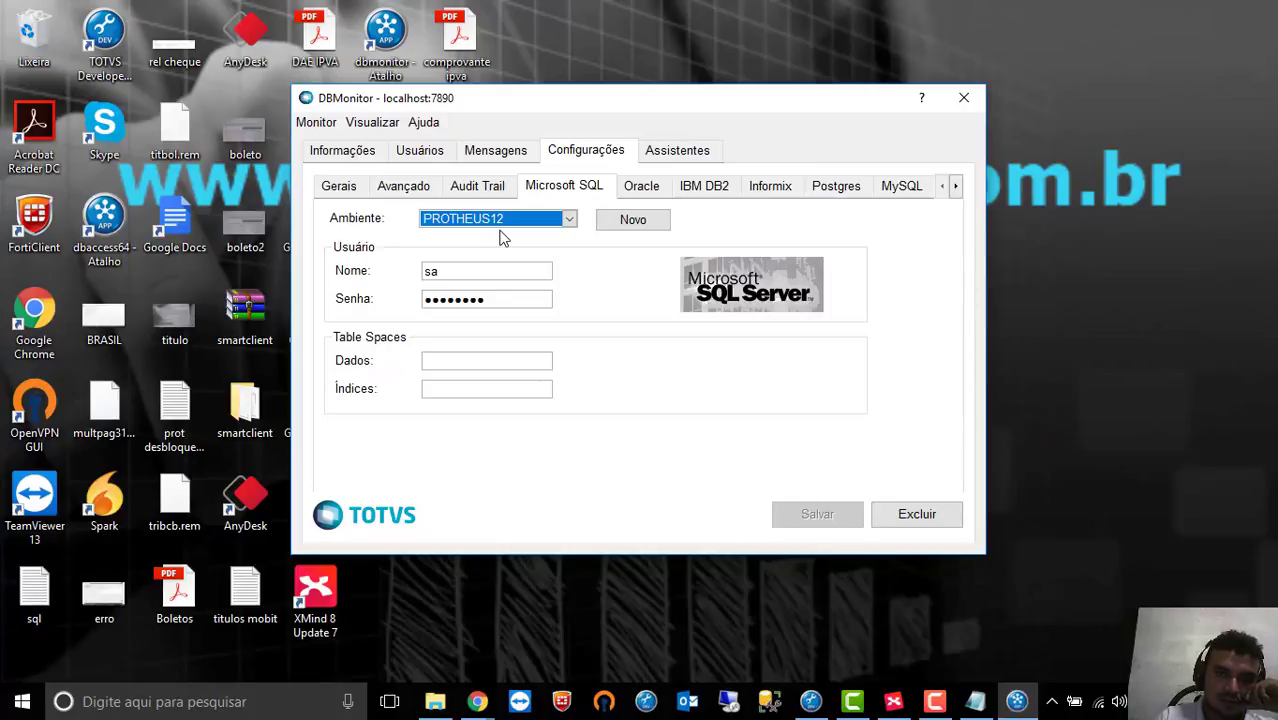
- View the DBMonitor assistants, close DBMonitor and switch back to the appserver file in Notepad
left_click(699, 152)
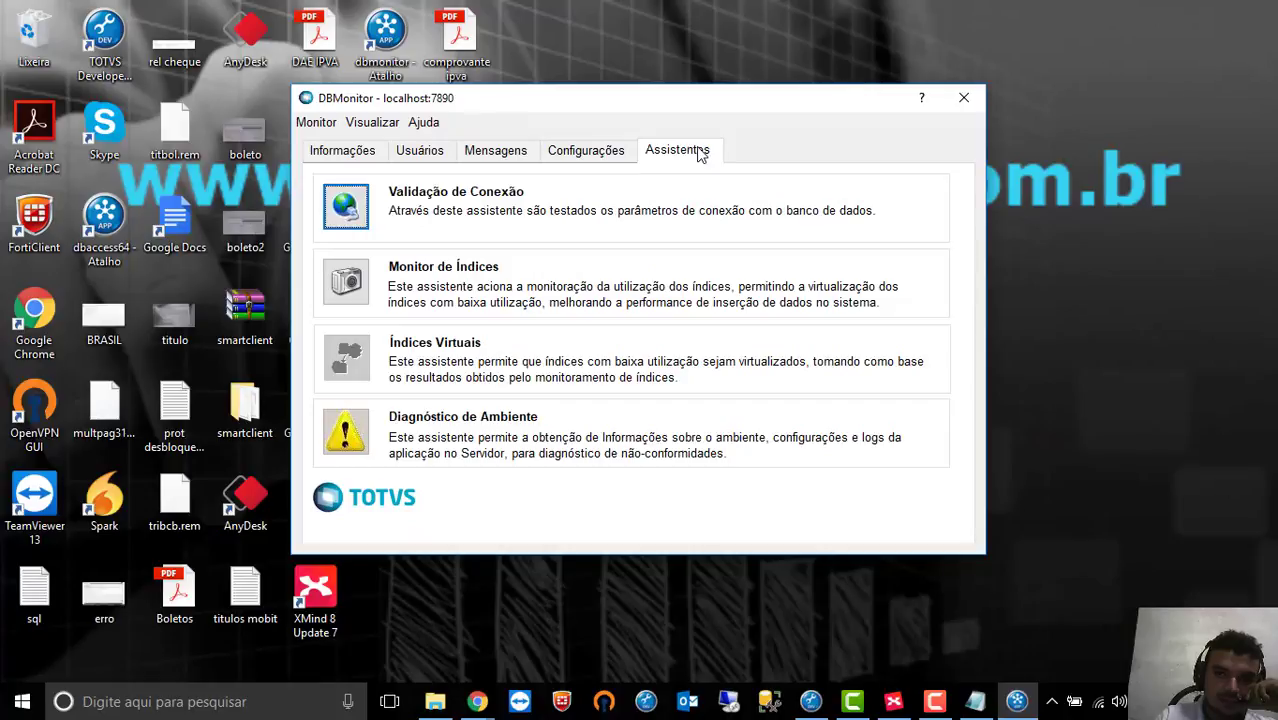
left_click(963, 97)
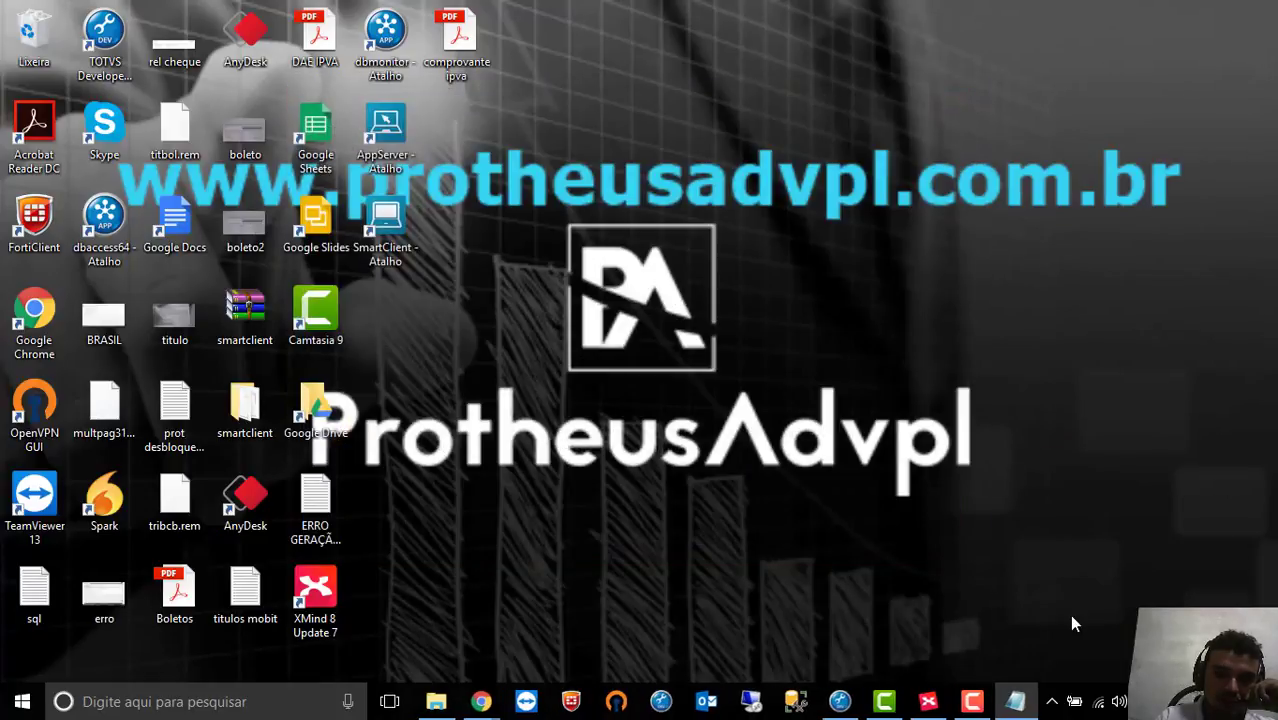
left_click(1016, 703)
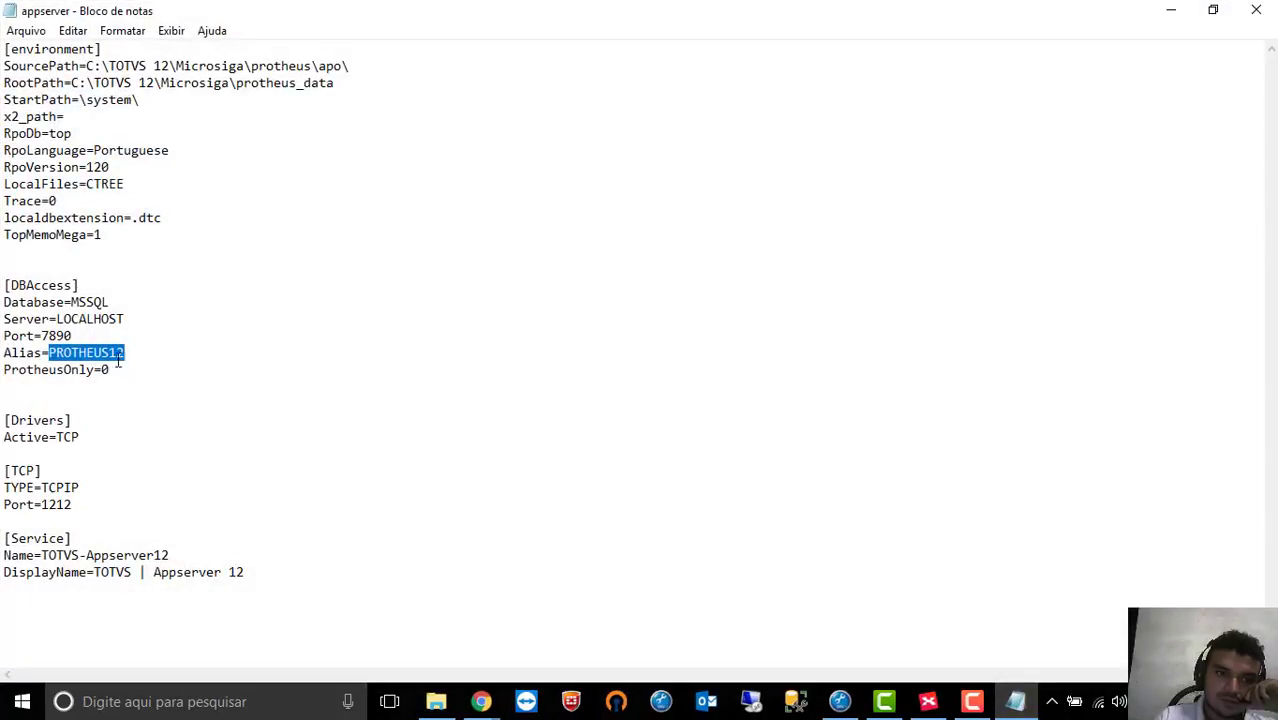
- Review the ProtheusOnly line in the DBAccess section and save the appserver file
left_click(116, 369)
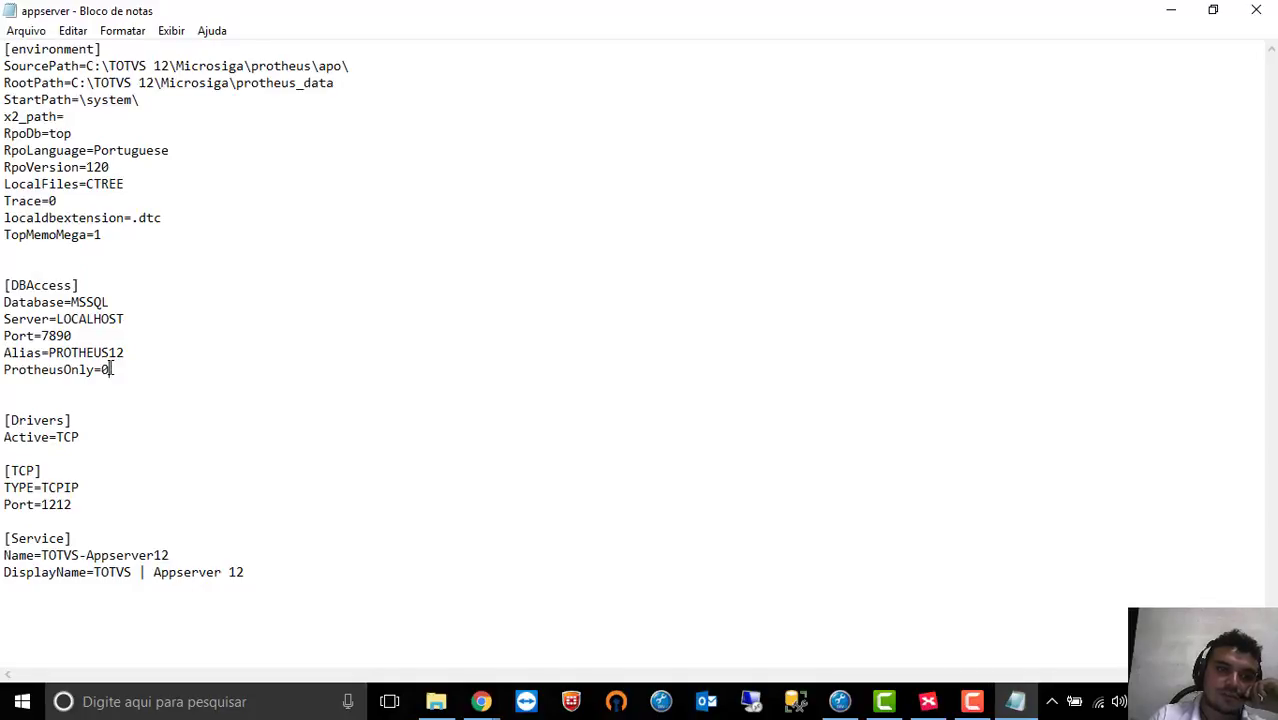
left_click(26, 32)
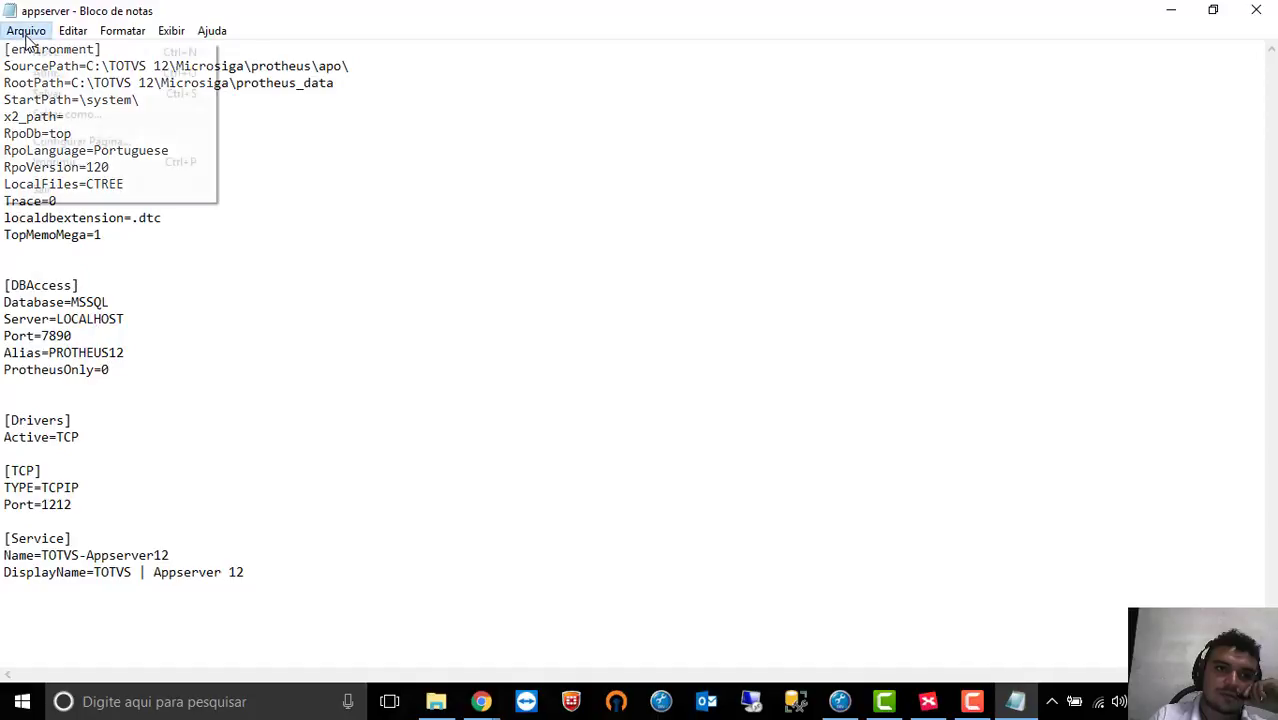
left_click(43, 96)
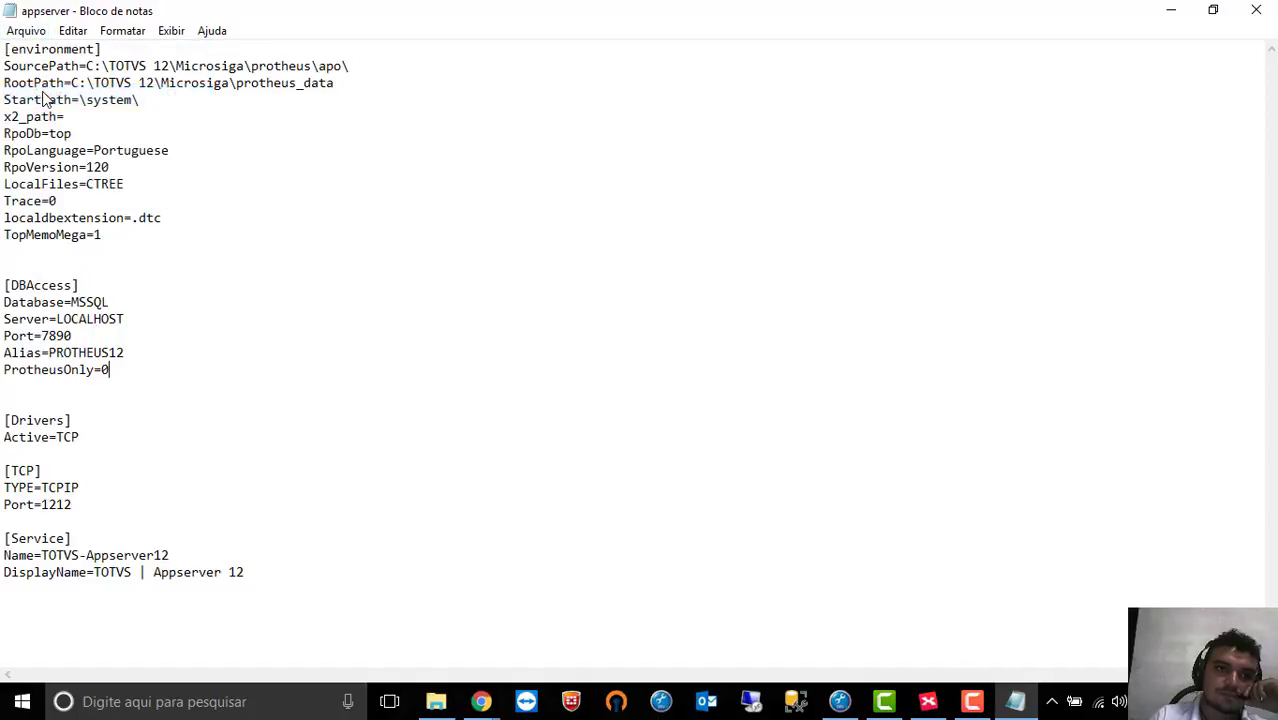
- Rename the environment section header to BTESTE12 and save the appserver file
left_click(97, 48)
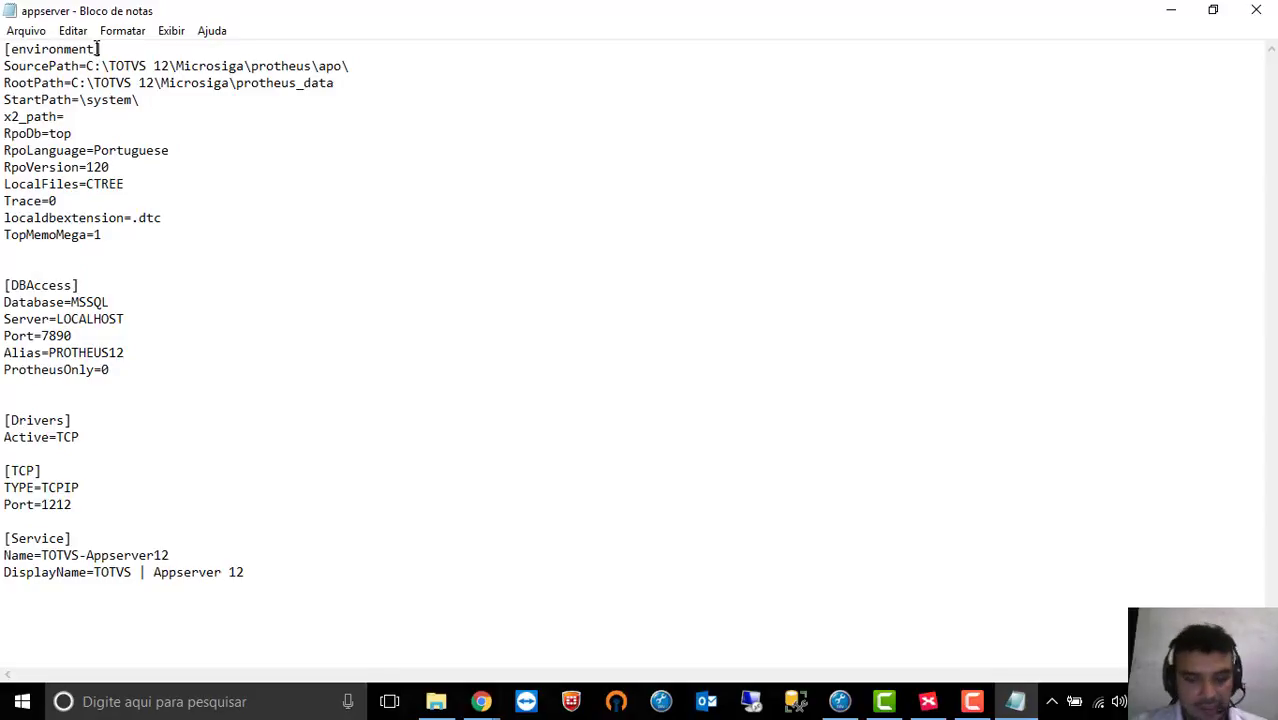
key("BackSpace")
key("BackSpace")
key("BackSpace")
key("BackSpace")
key("BackSpace")
key("BackSpace")
key("BackSpace")
key("BackSpace")
key("BackSpace")
key("BackSpace")
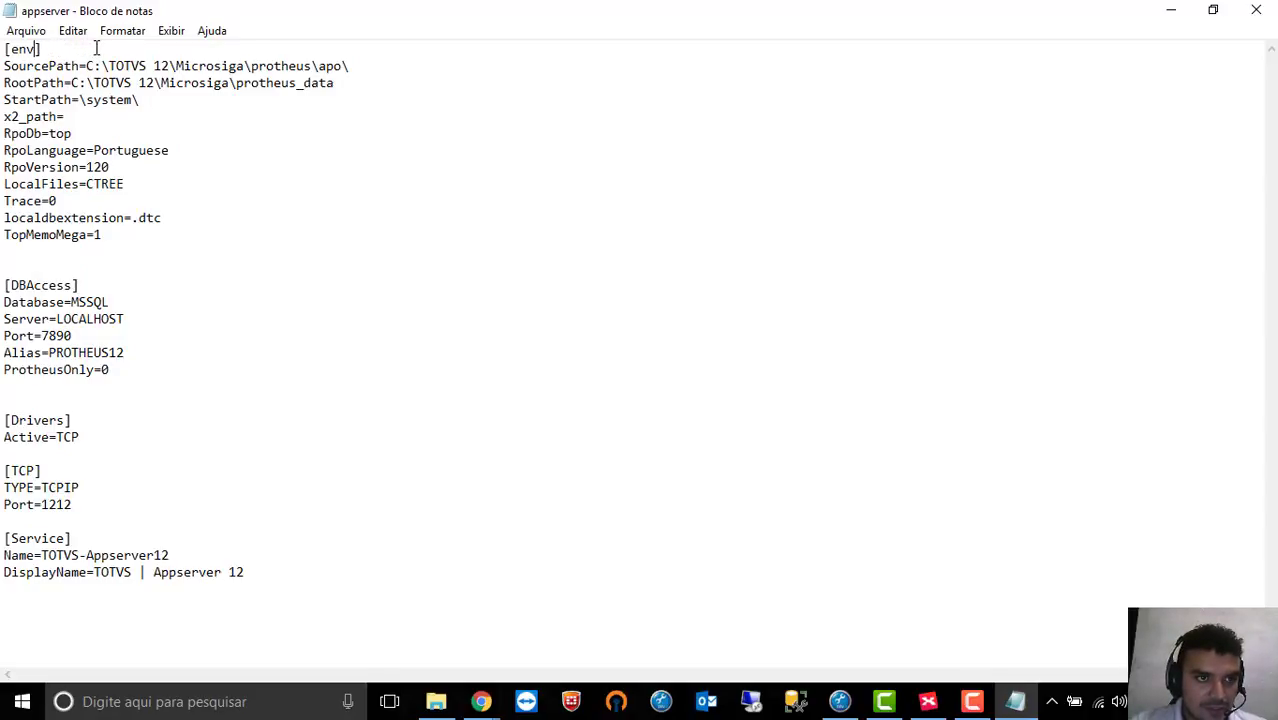
key("BackSpace")
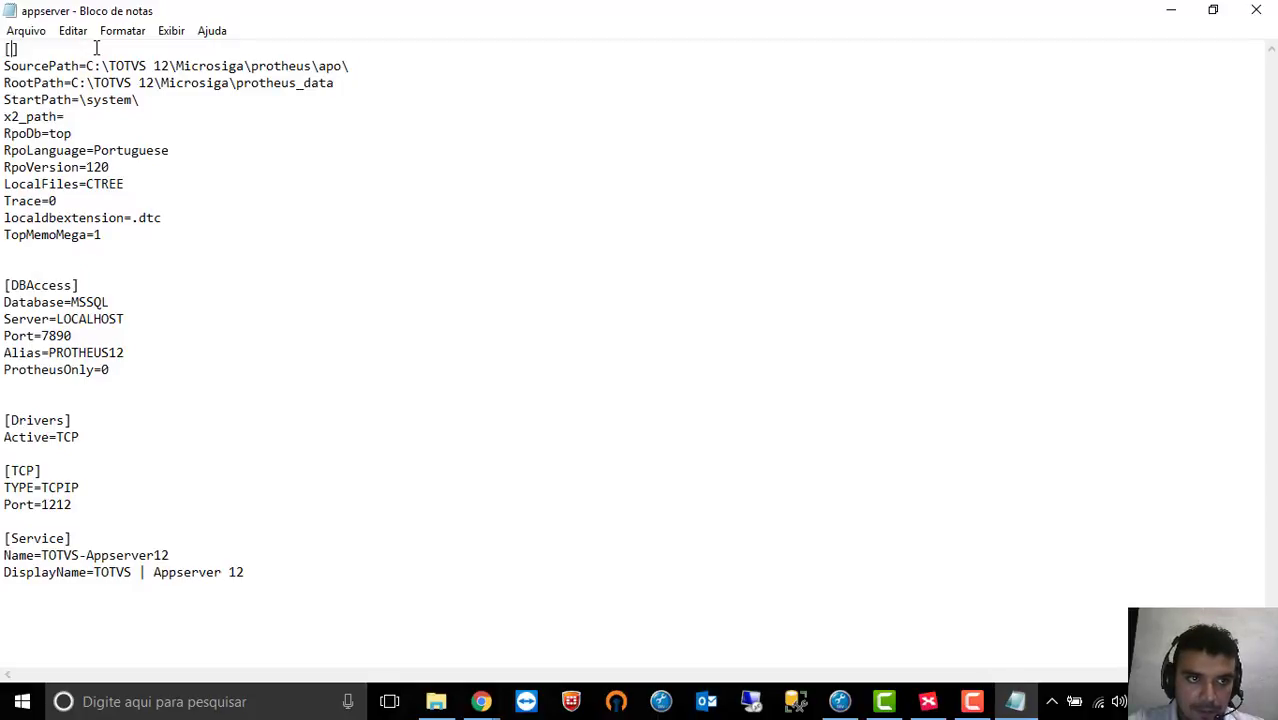
type("B")
type("TES")
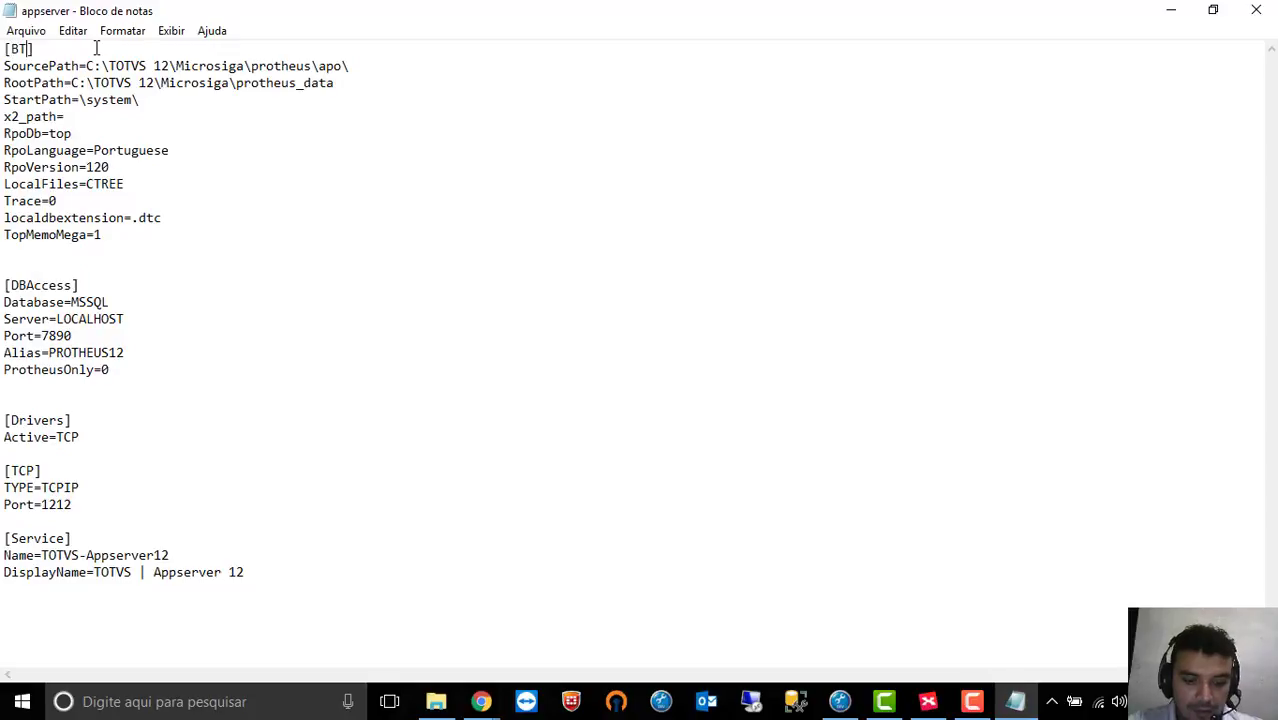
type("TE")
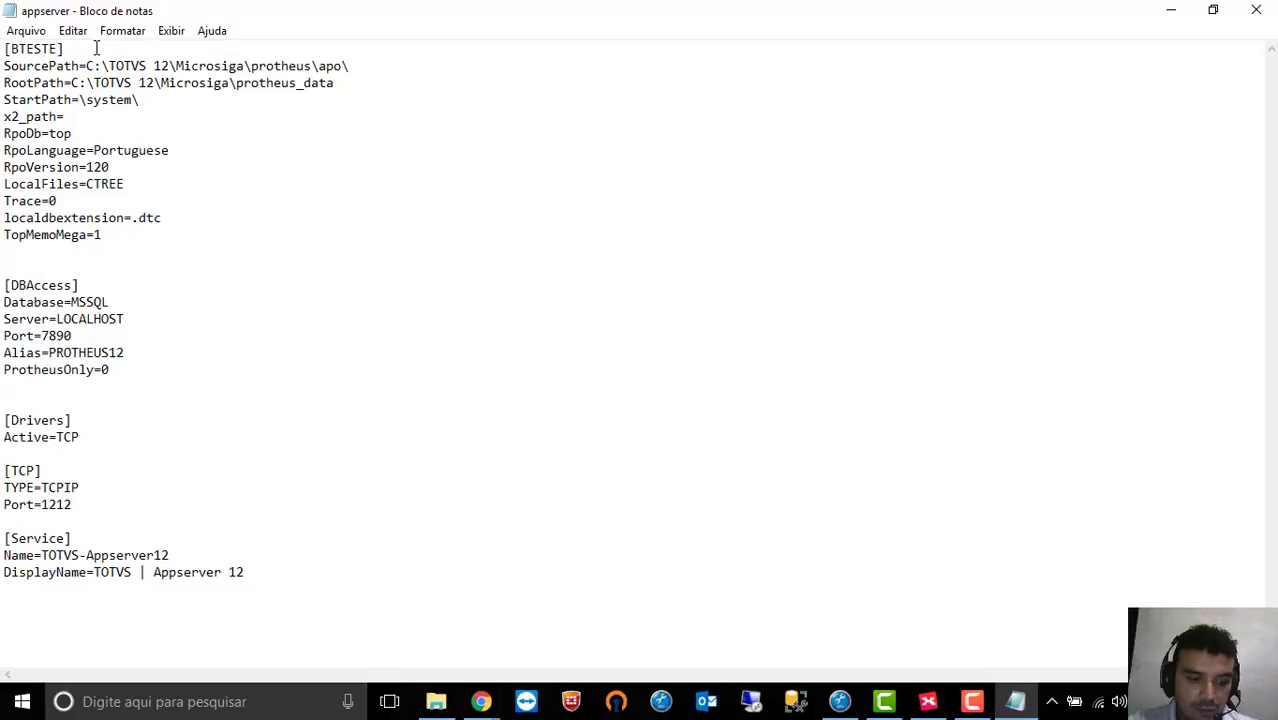
type("12")
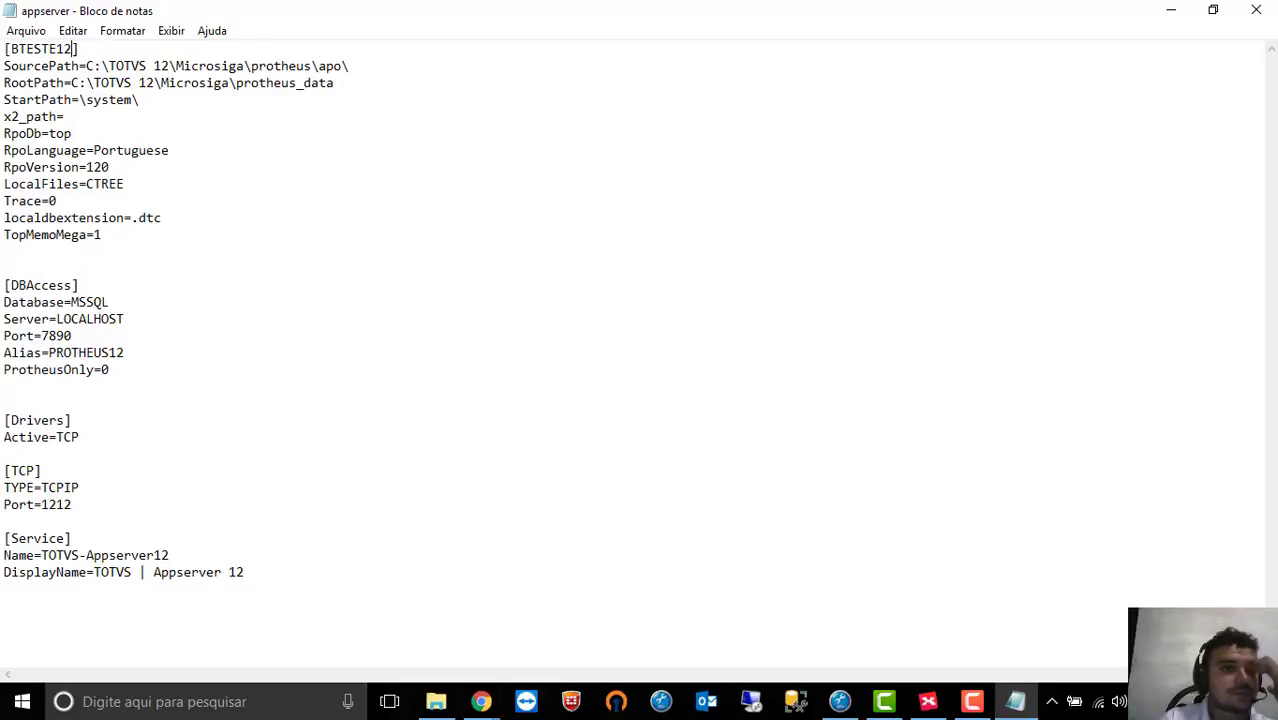
left_click(26, 30)
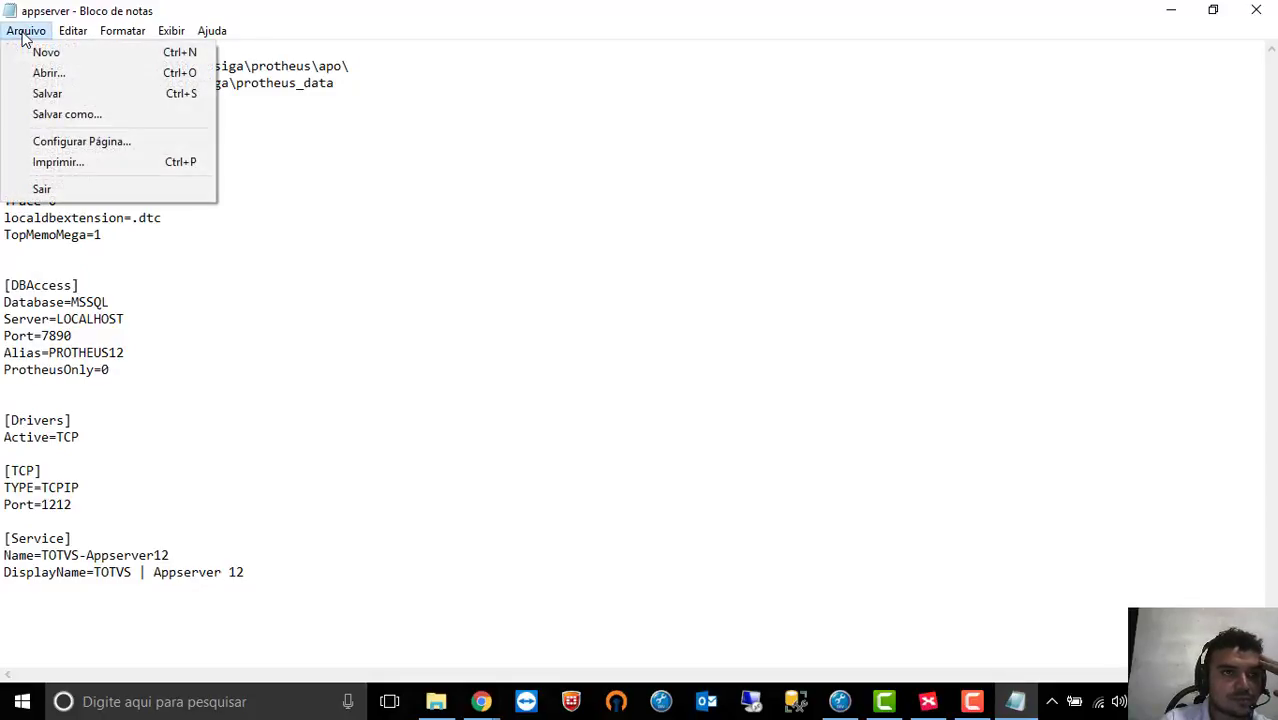
left_click(47, 93)
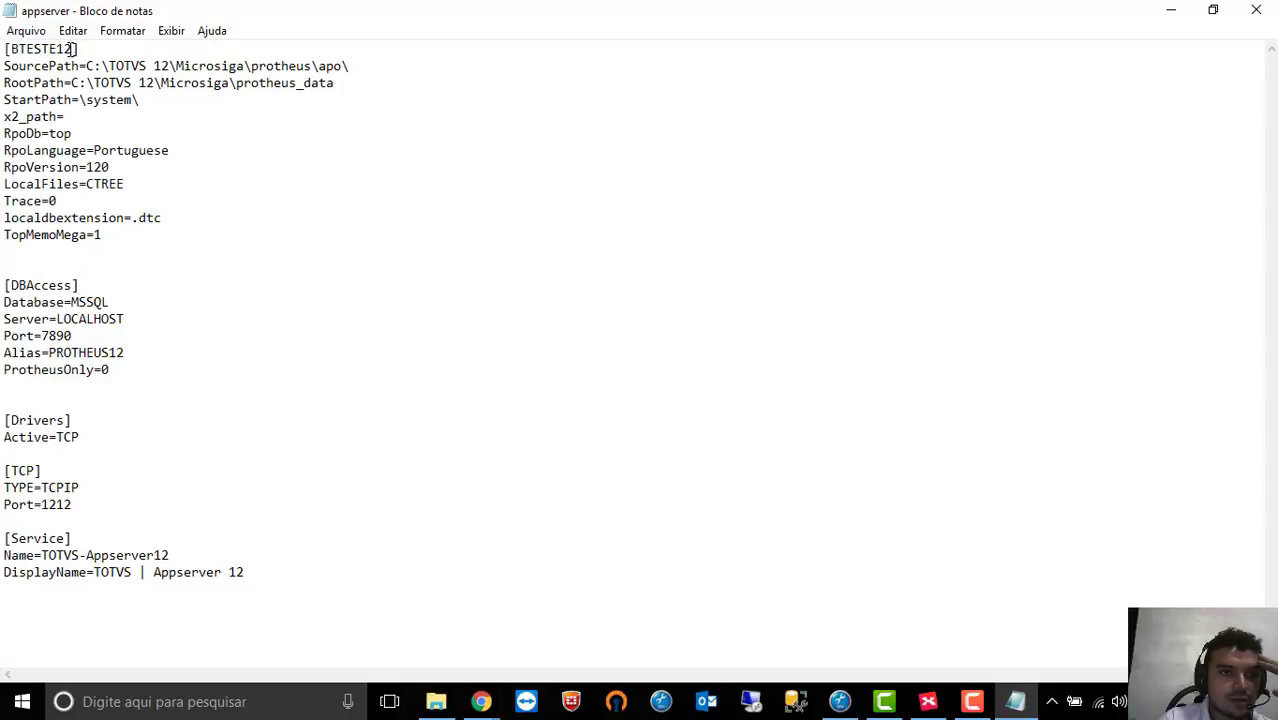
- Close the appserver file and open the smartclient configuration file from the smartclient folder inside bin
left_click(1258, 10)
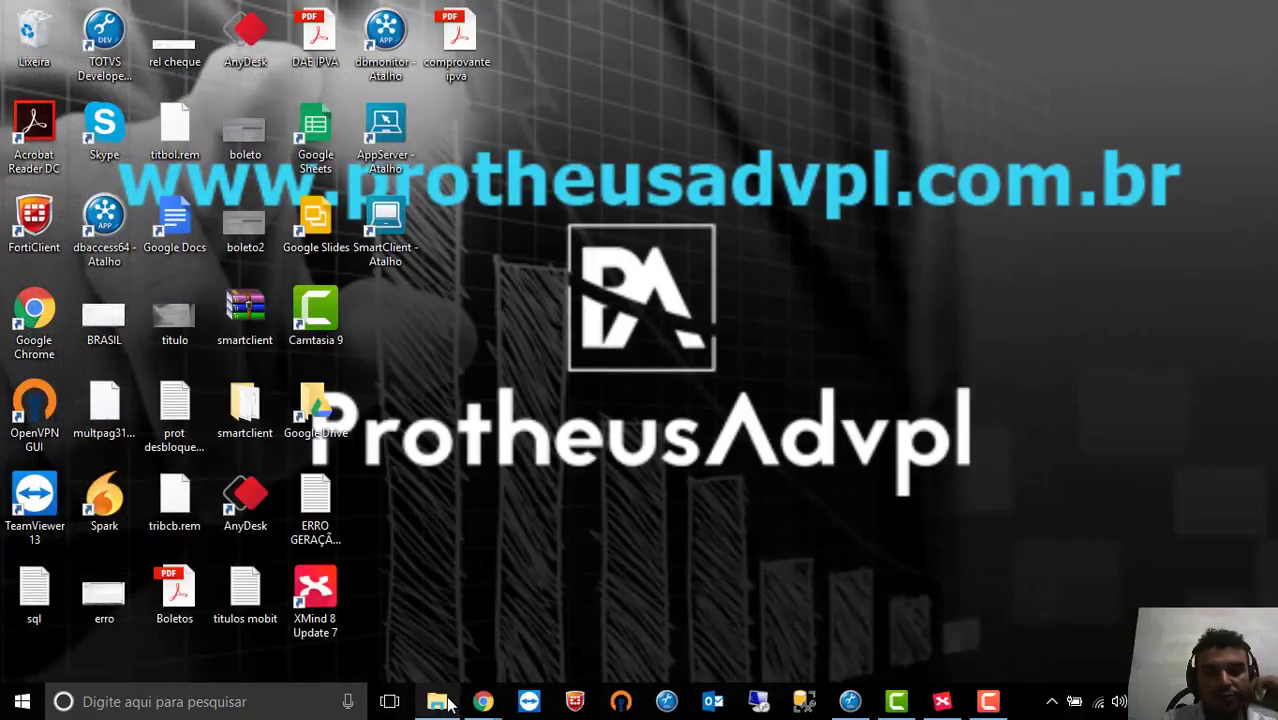
left_click(446, 703)
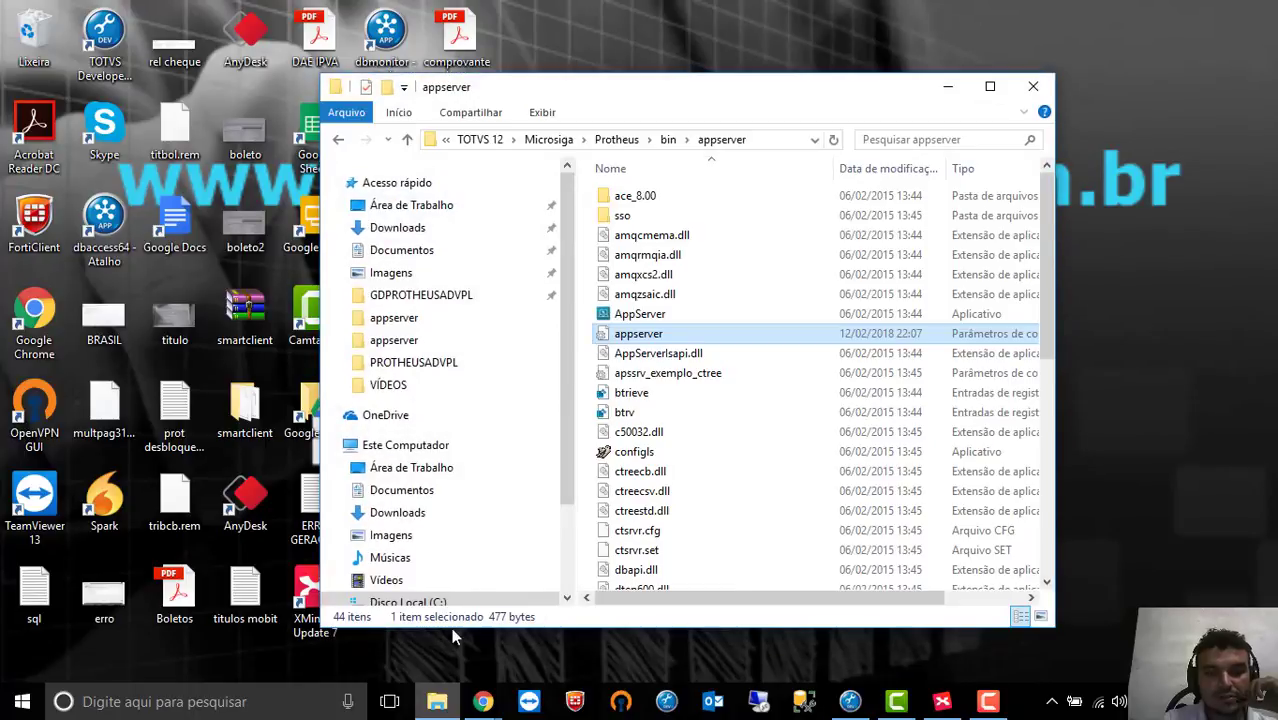
left_click(668, 140)
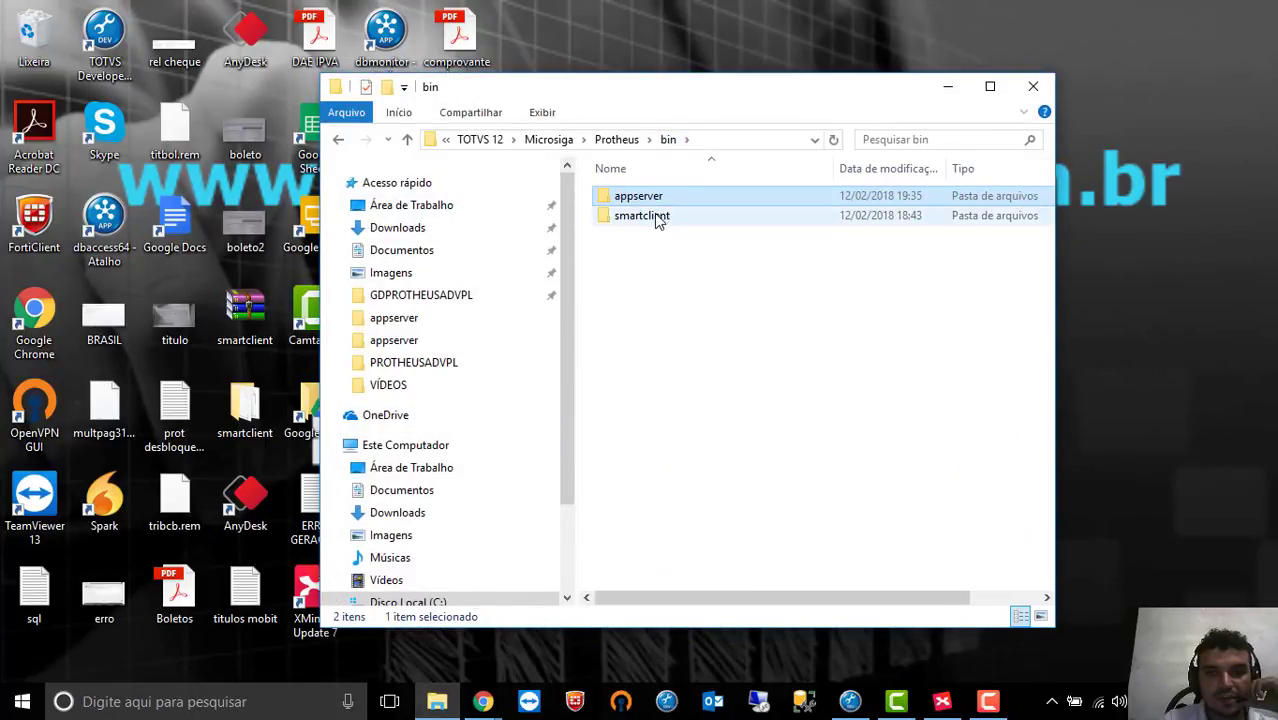
double_click(657, 218)
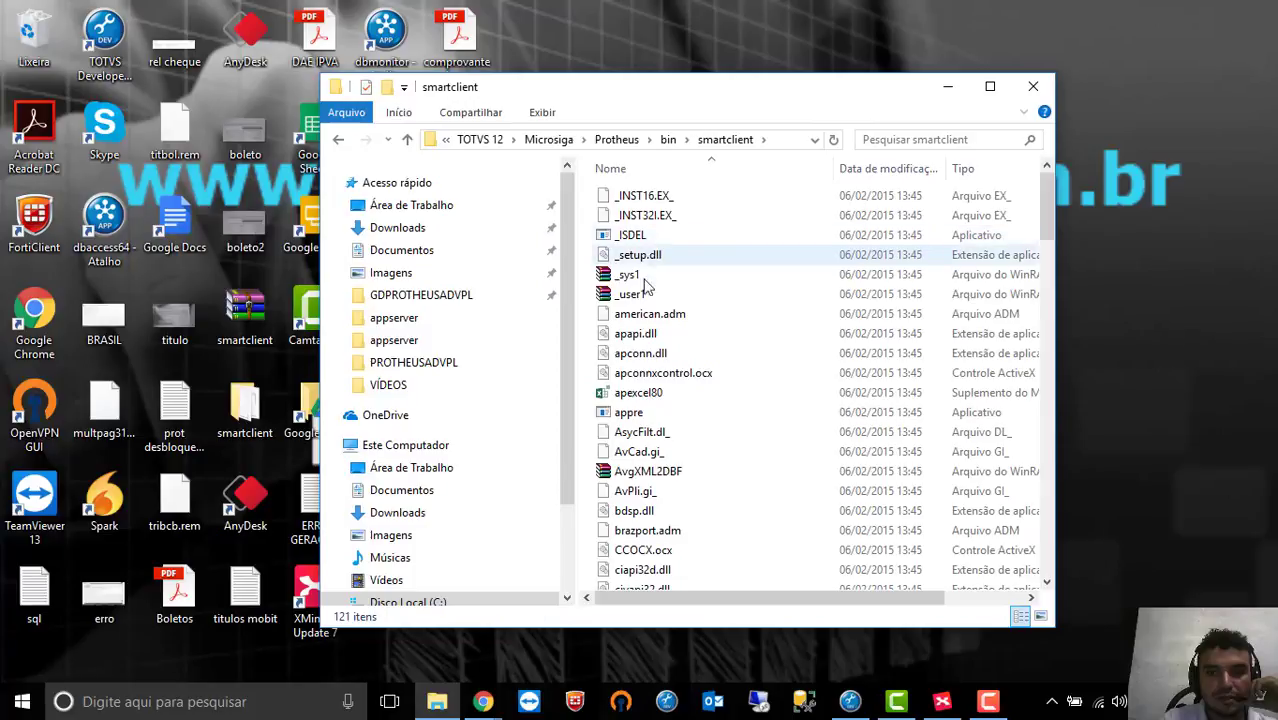
left_click(637, 337)
type("smartclient")
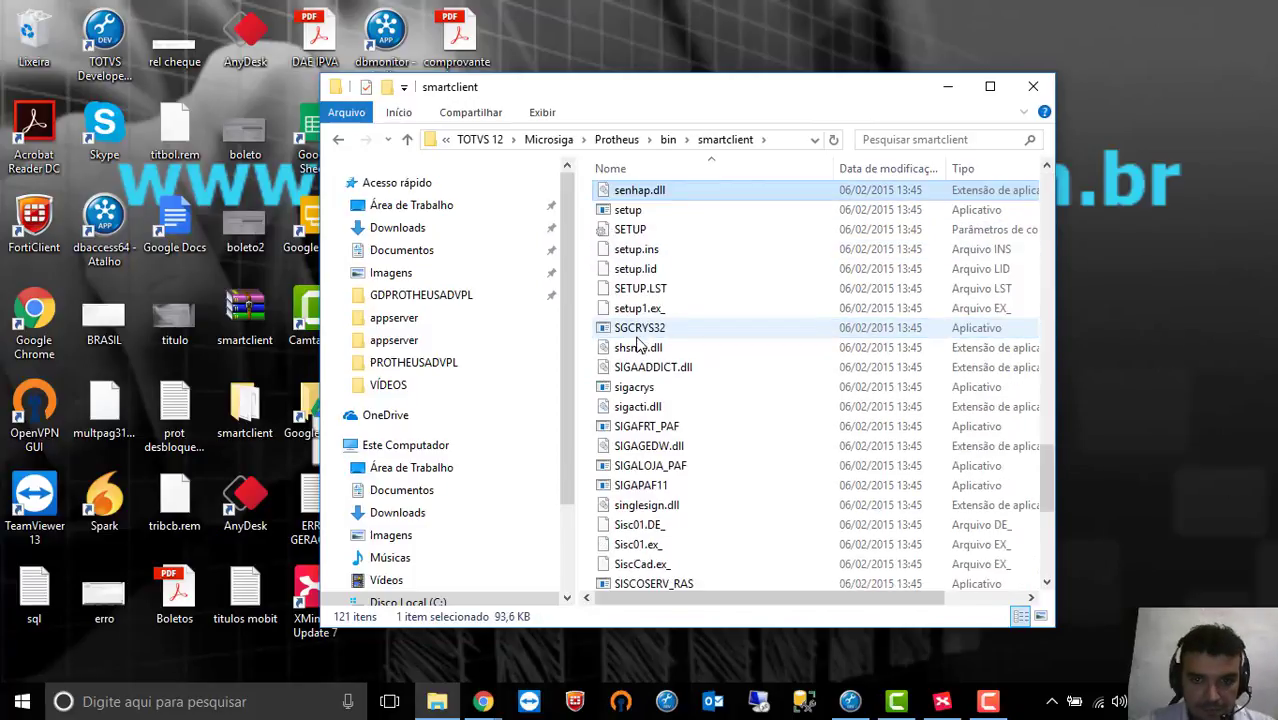
key("Down")
key("Return")
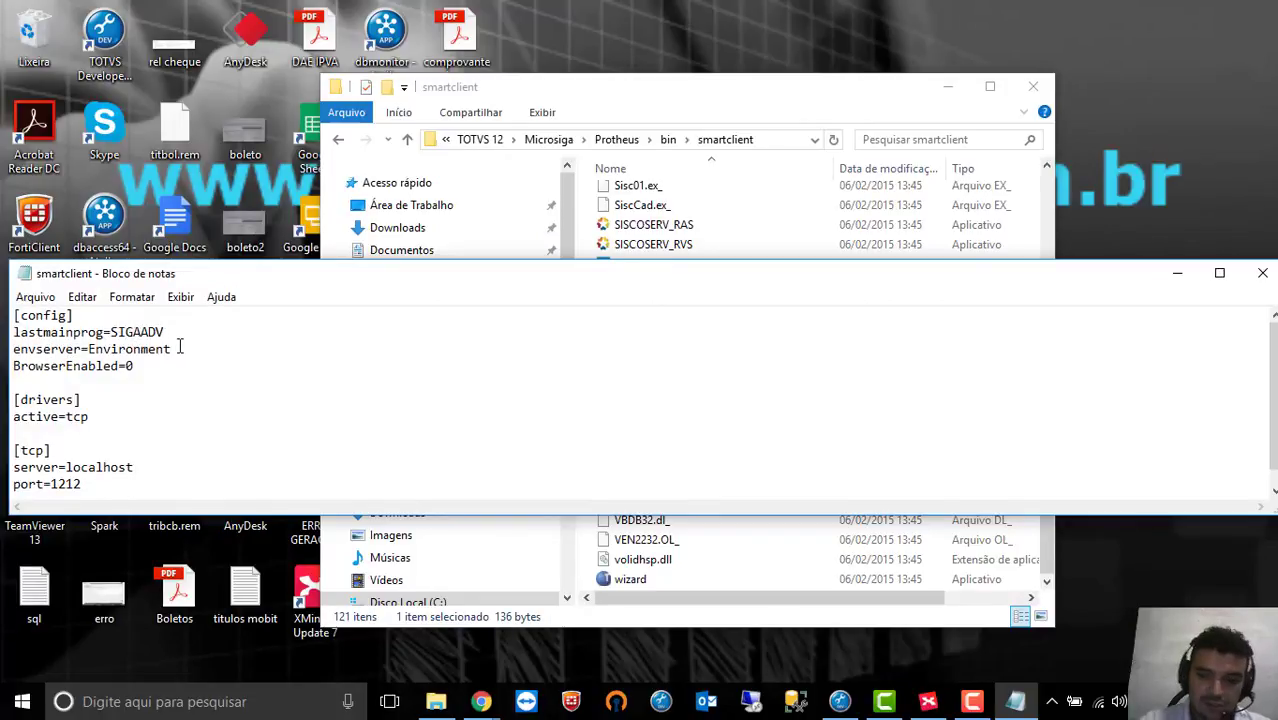
- Clear the value of the envserver line in the config section of the smartclient file
key("BackSpace")
key("BackSpace")
key("BackSpace")
key("BackSpace")
key("BackSpace")
key("BackSpace")
key("BackSpace")
key("BackSpace")
key("BackSpace")
key("BackSpace")
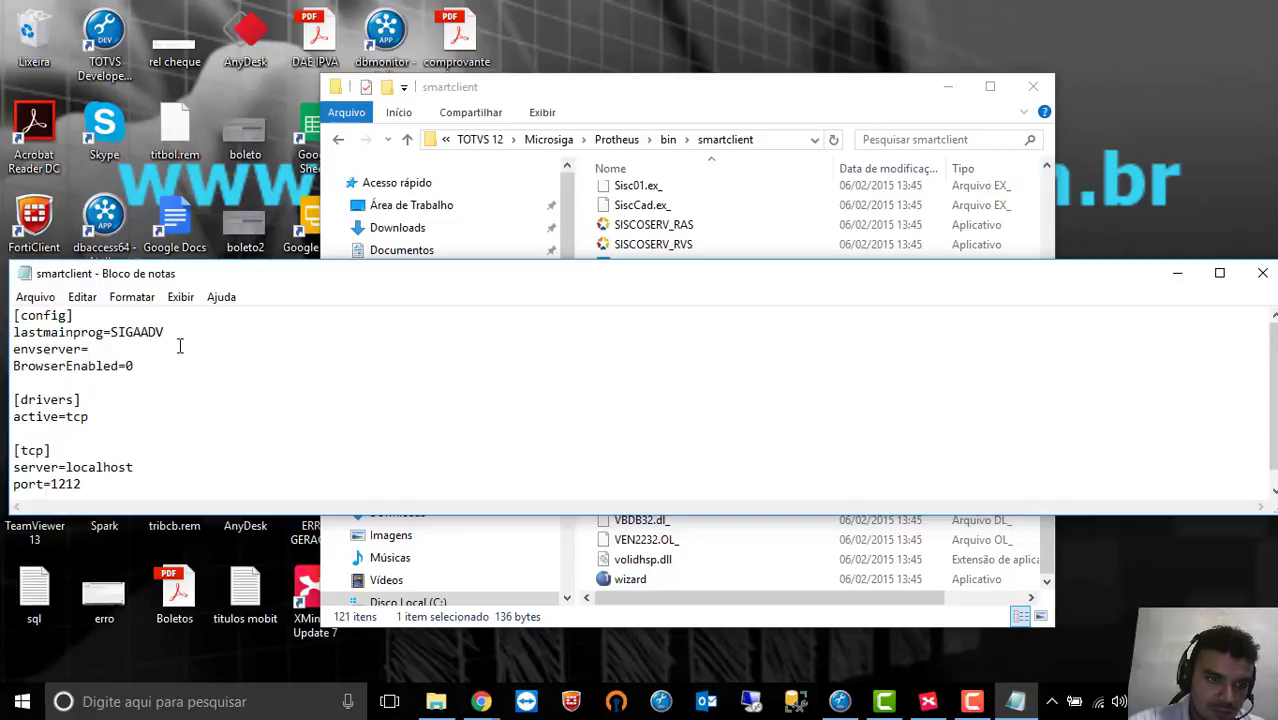
type("MSSQL")
key("BackSpace")
key("BackSpace")
key("BackSpace")
key("BackSpace")
key("BackSpace")
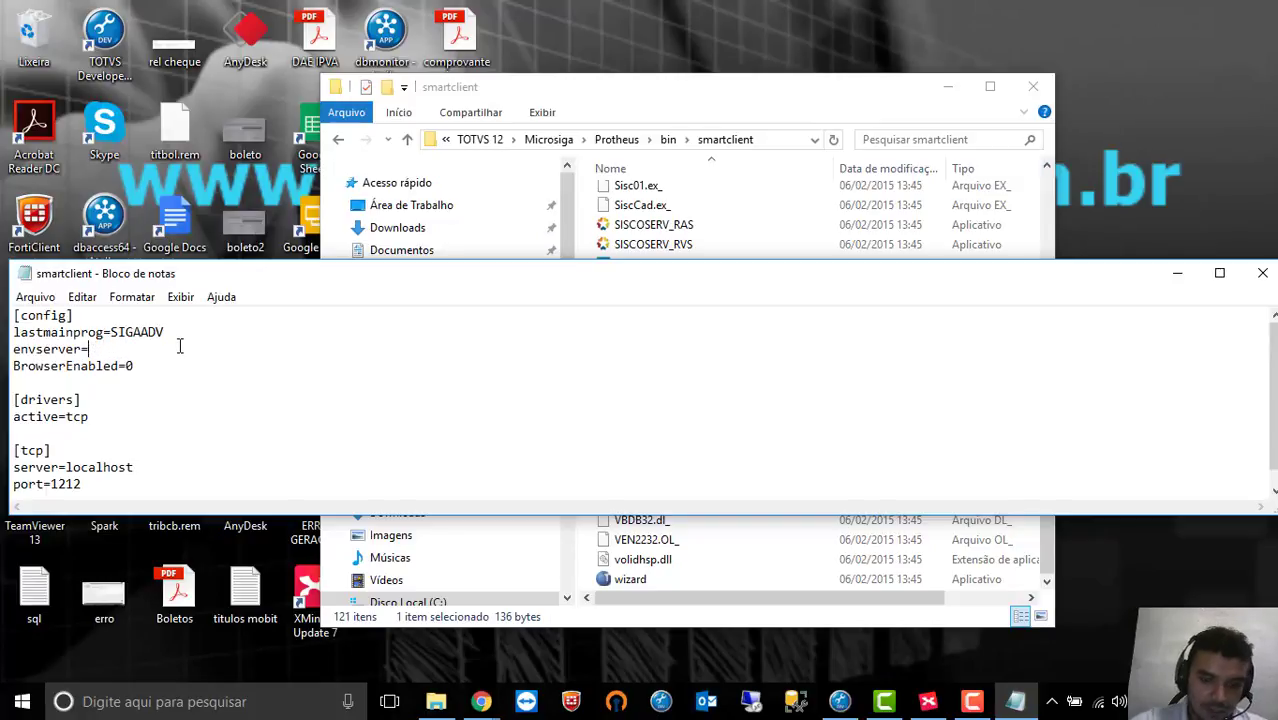
- Set envserver to BTESTE12 and check the server and port lines in the tcp section
type("BTESTE")
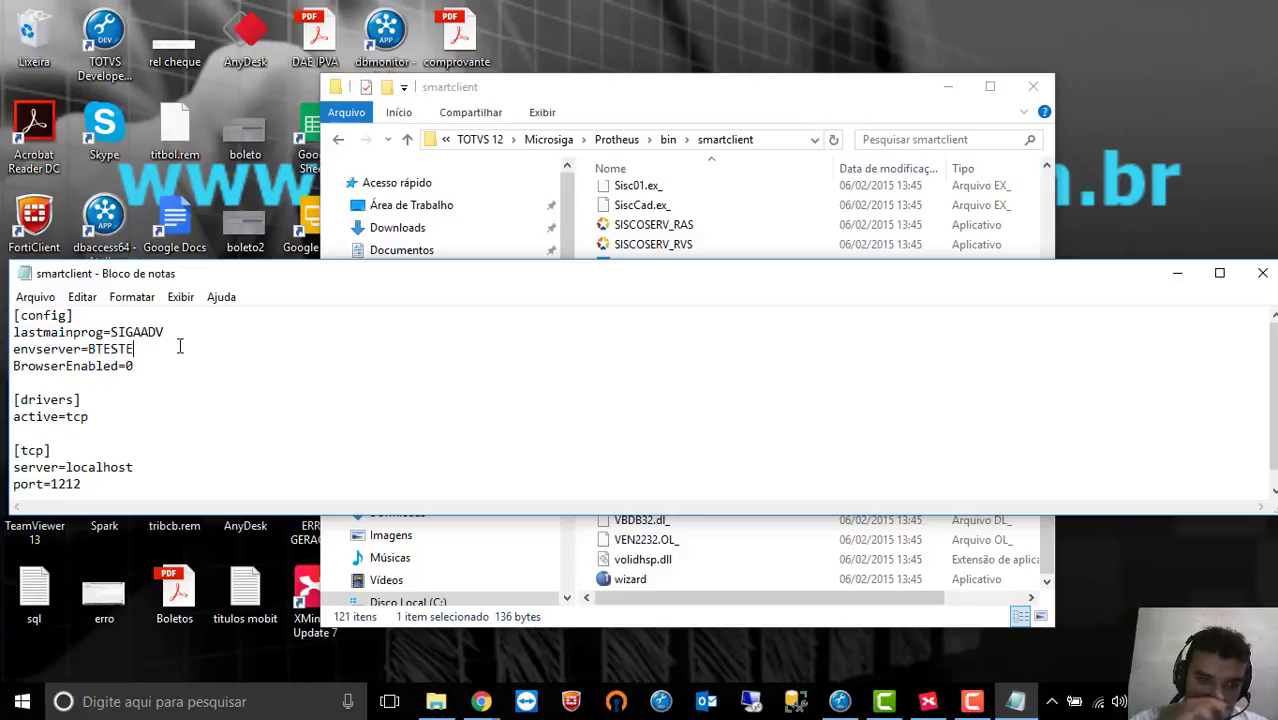
type("12")
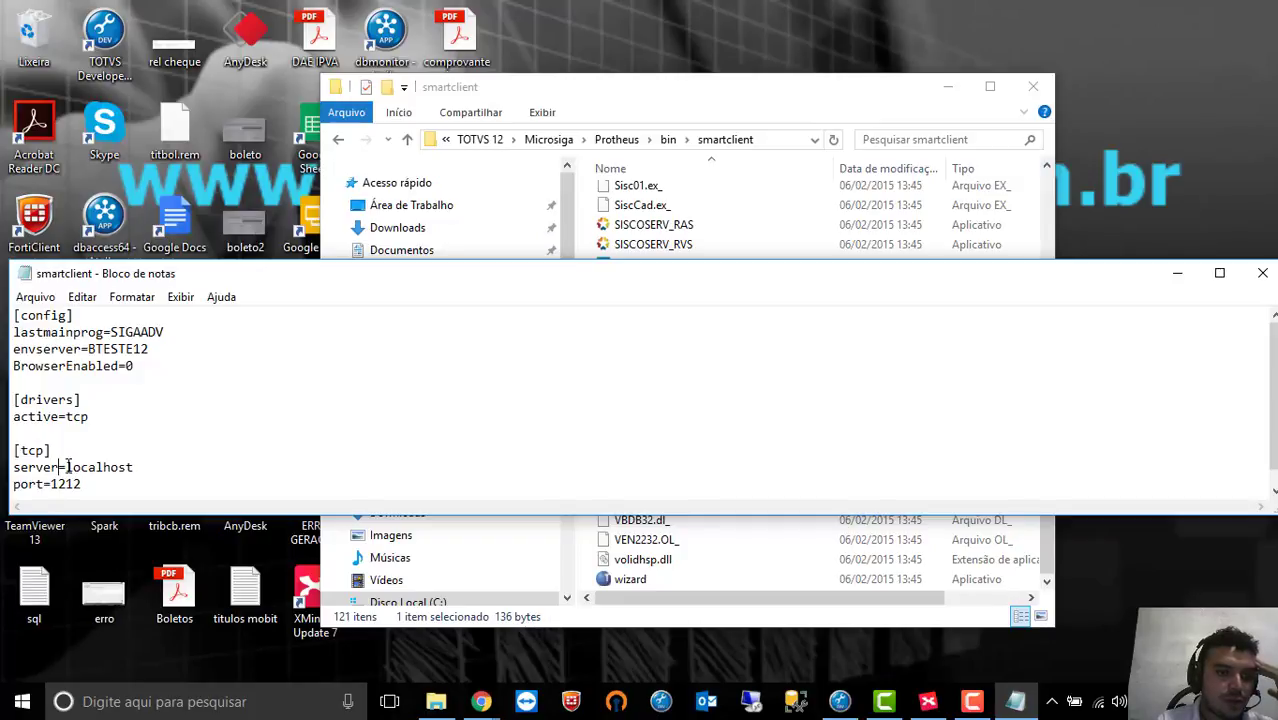
left_click(140, 466)
left_click(89, 485)
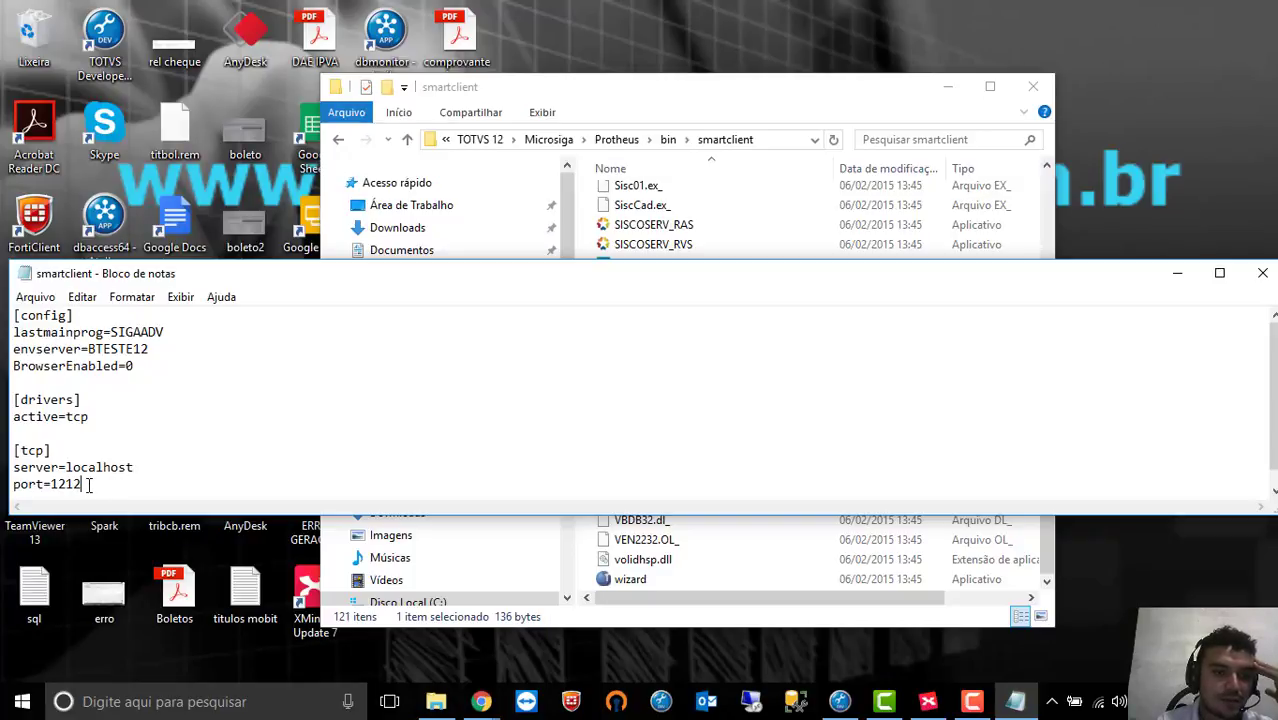
- Open the appserver file from the bin\appserver folder, check the port in its TCP section and close it
left_click(698, 110)
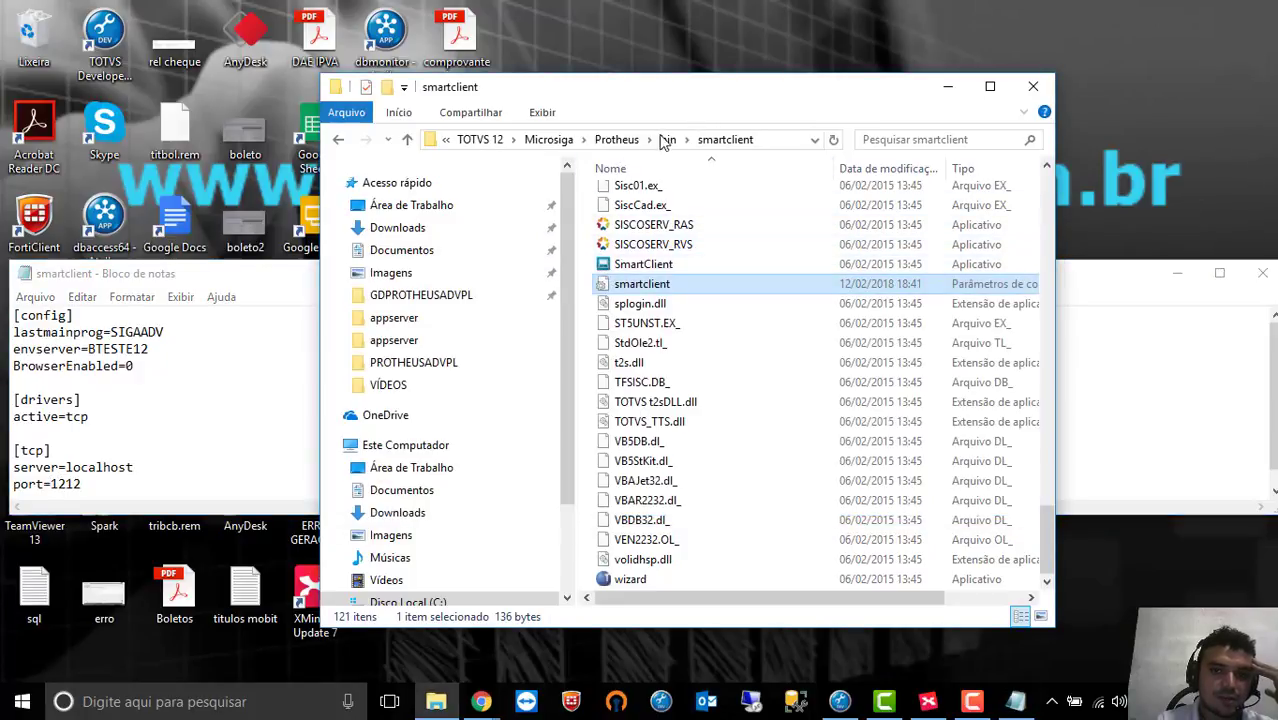
left_click(668, 140)
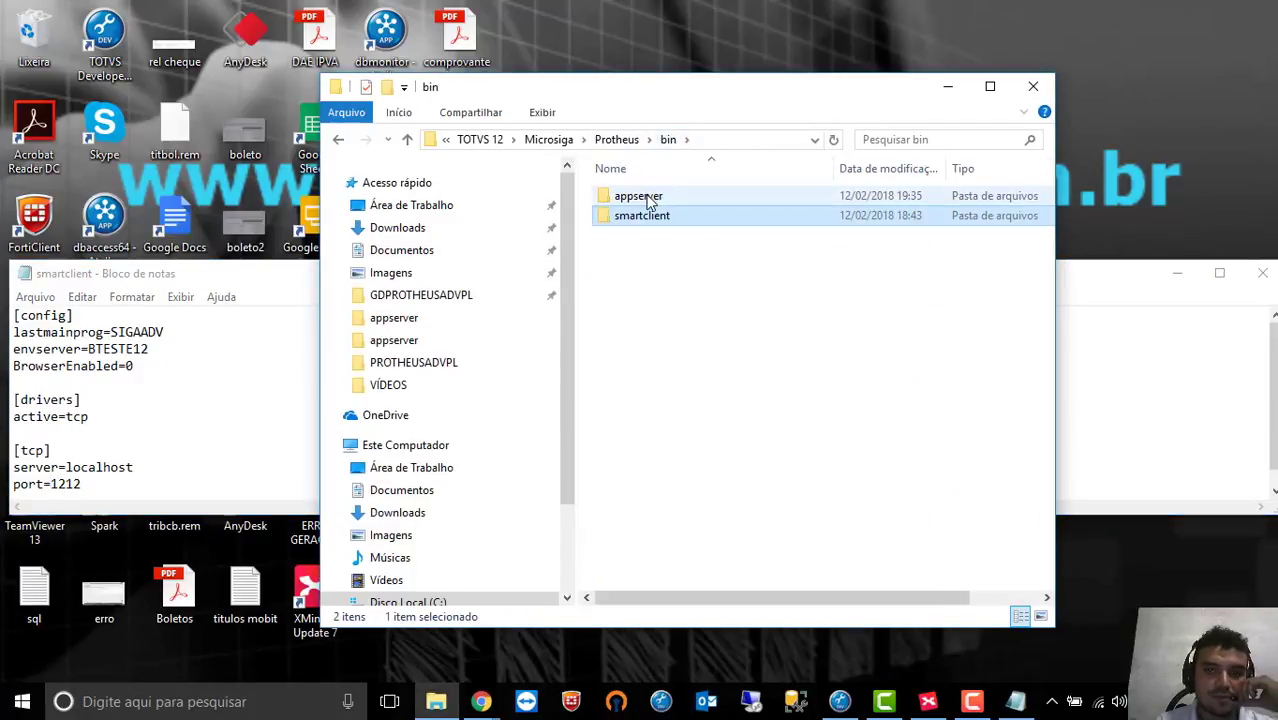
double_click(648, 201)
left_click(640, 340)
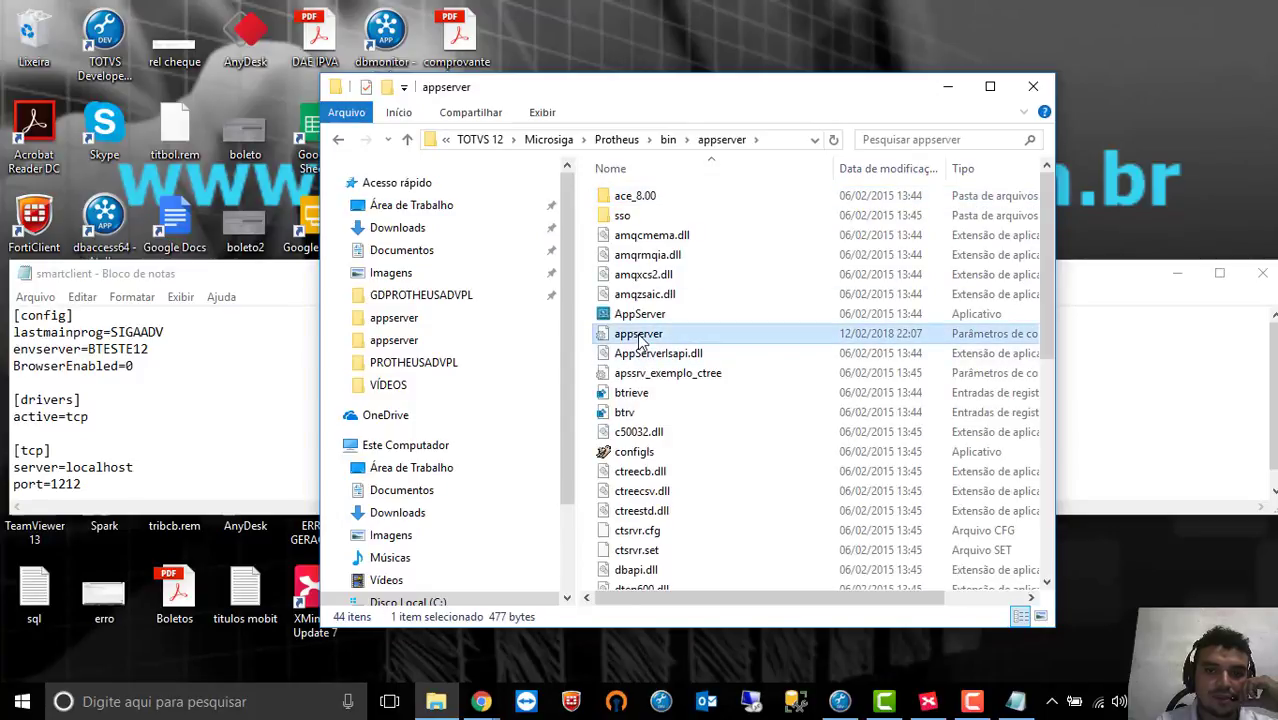
double_click(640, 336)
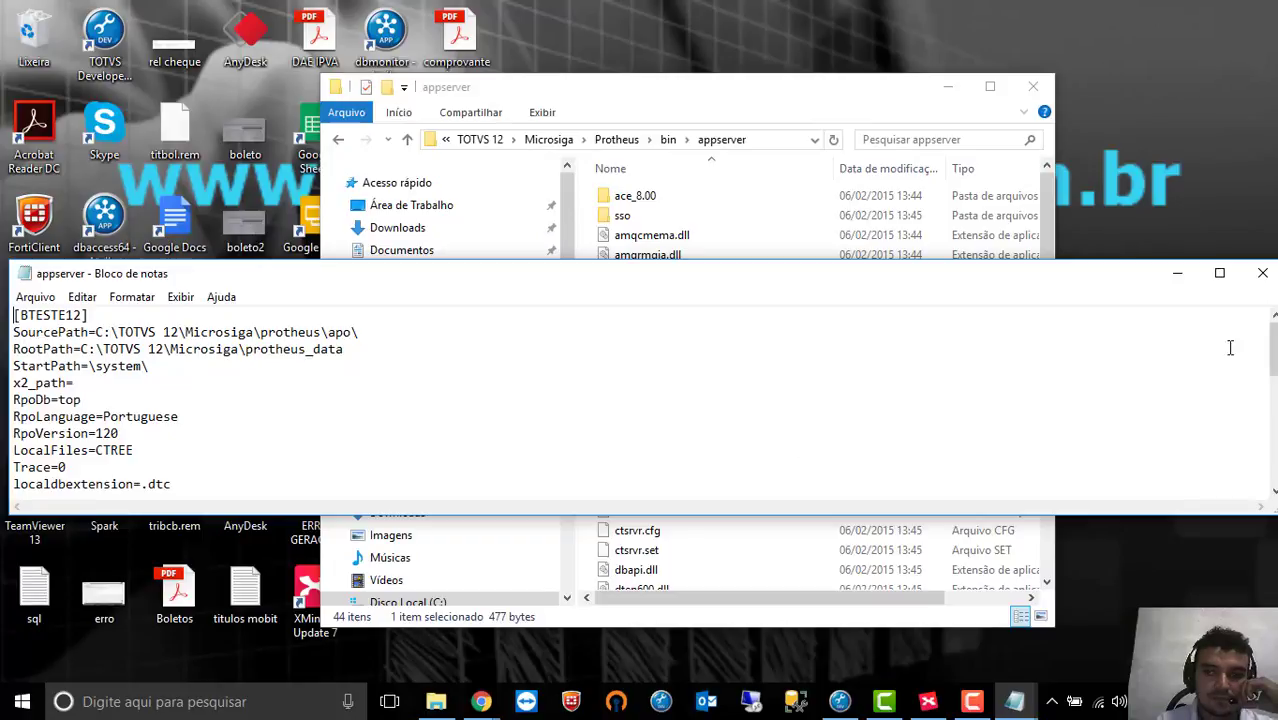
left_click_drag(1273, 343, 1273, 400)
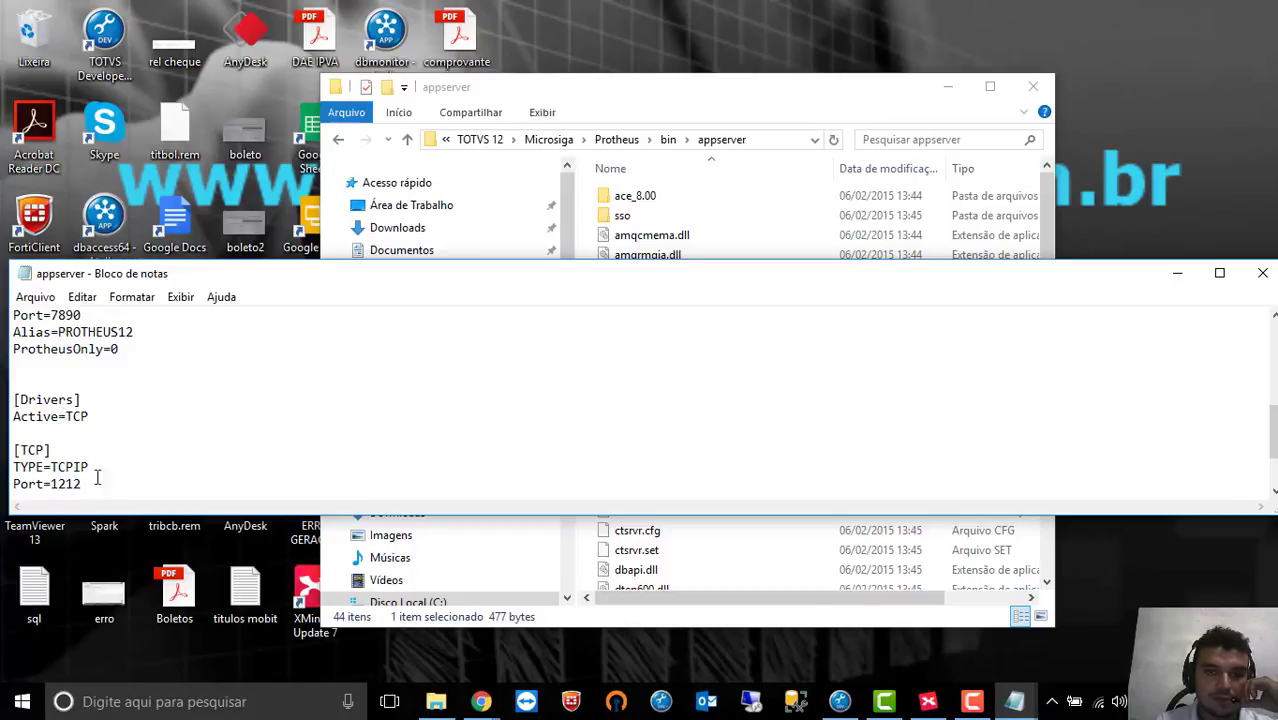
left_click(1262, 273)
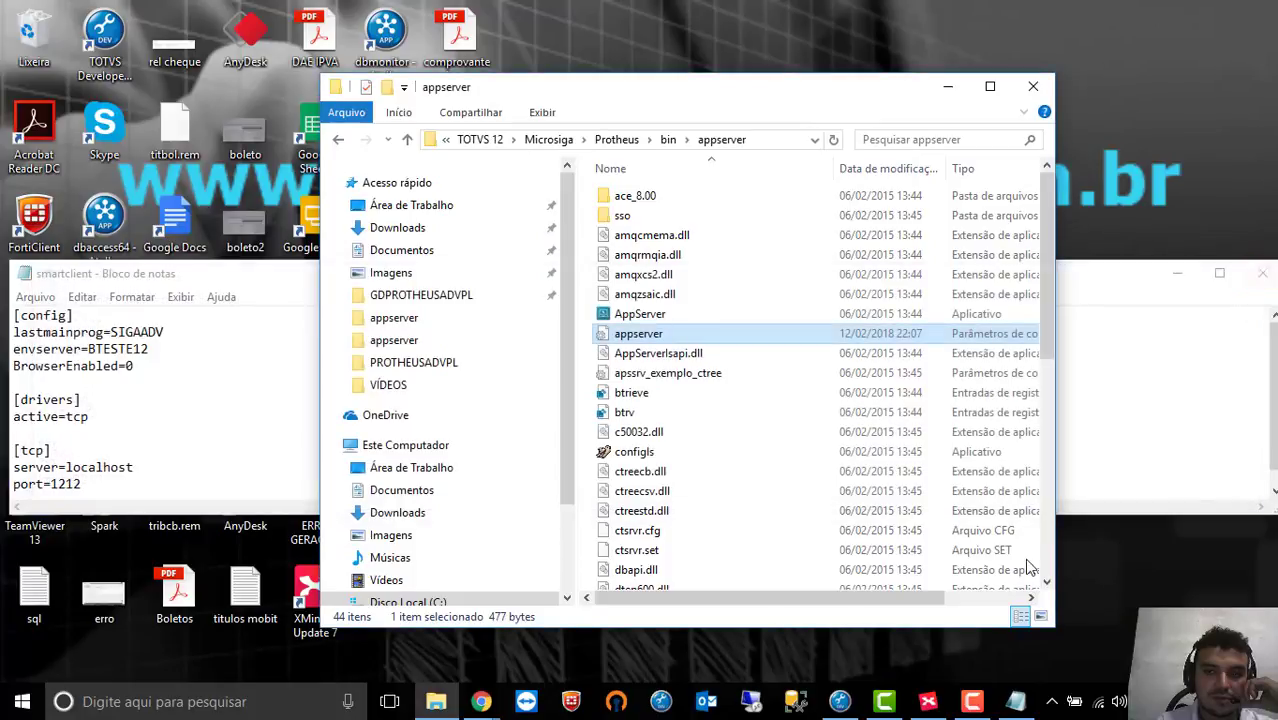
- Recheck the smartclient port, close the smartclient file saving its changes, and close the folder window
left_click(90, 483)
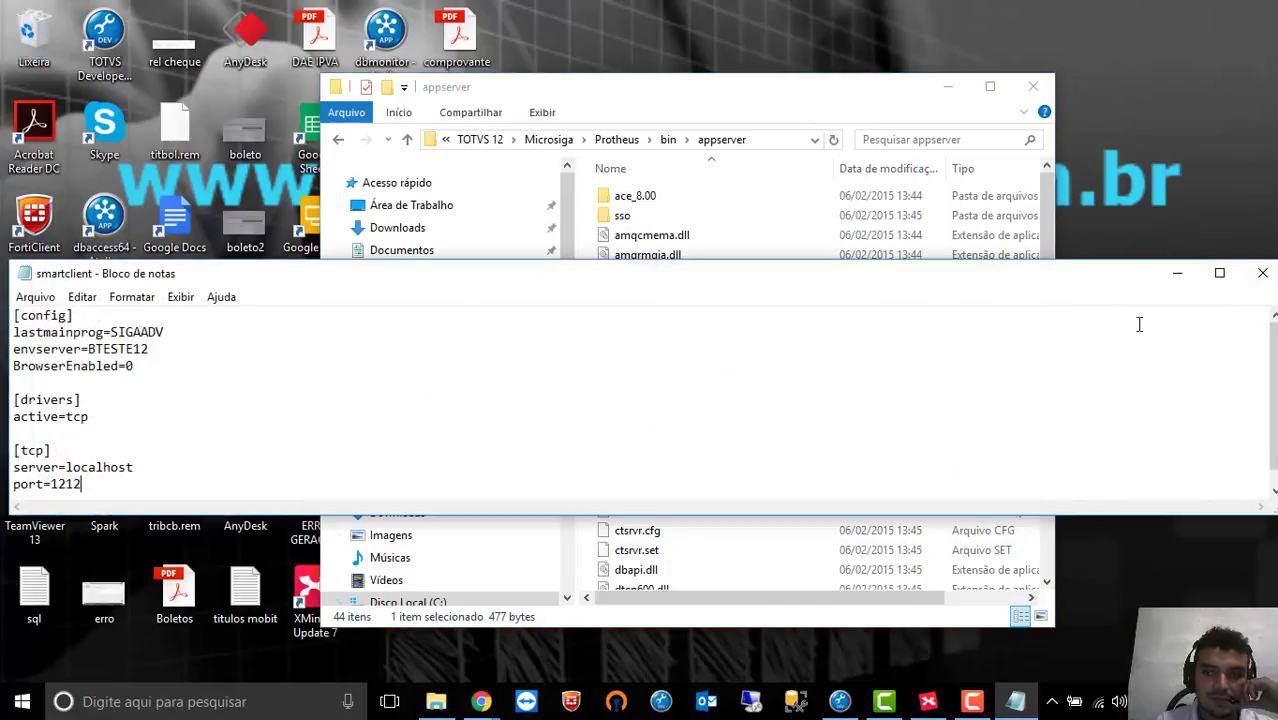
scroll(1272, 400, "down", 1)
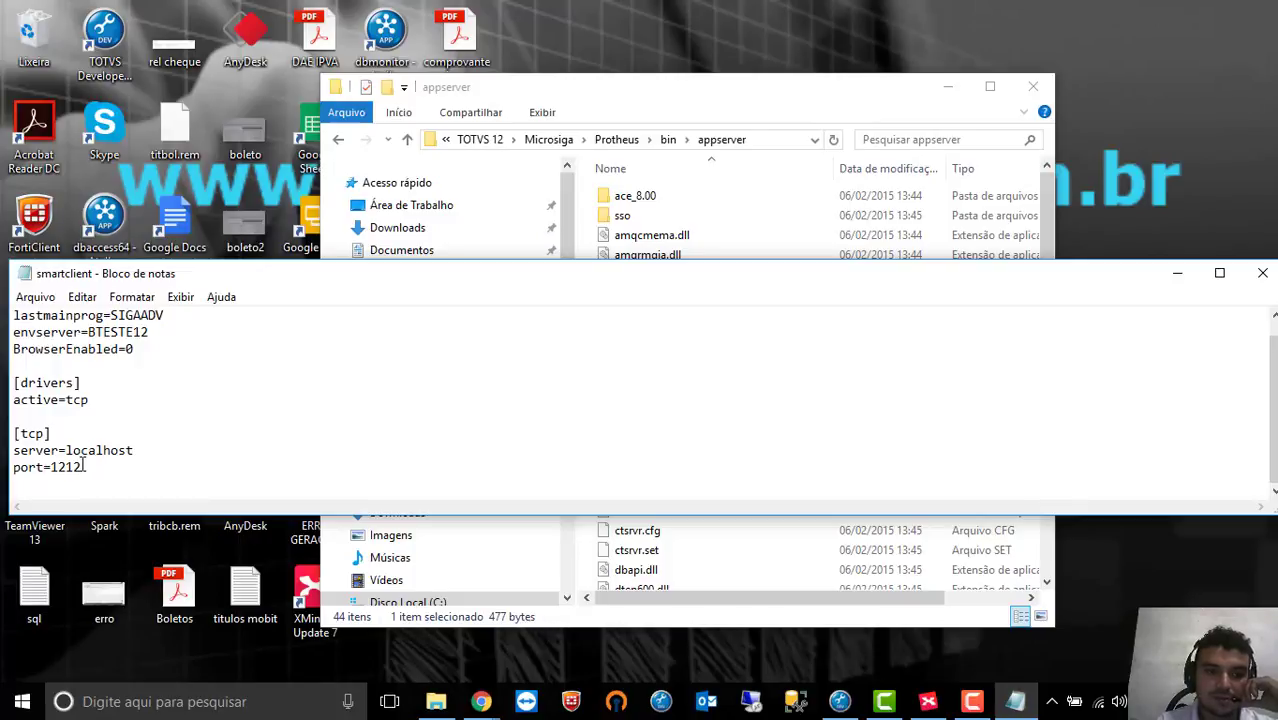
left_click(1265, 278)
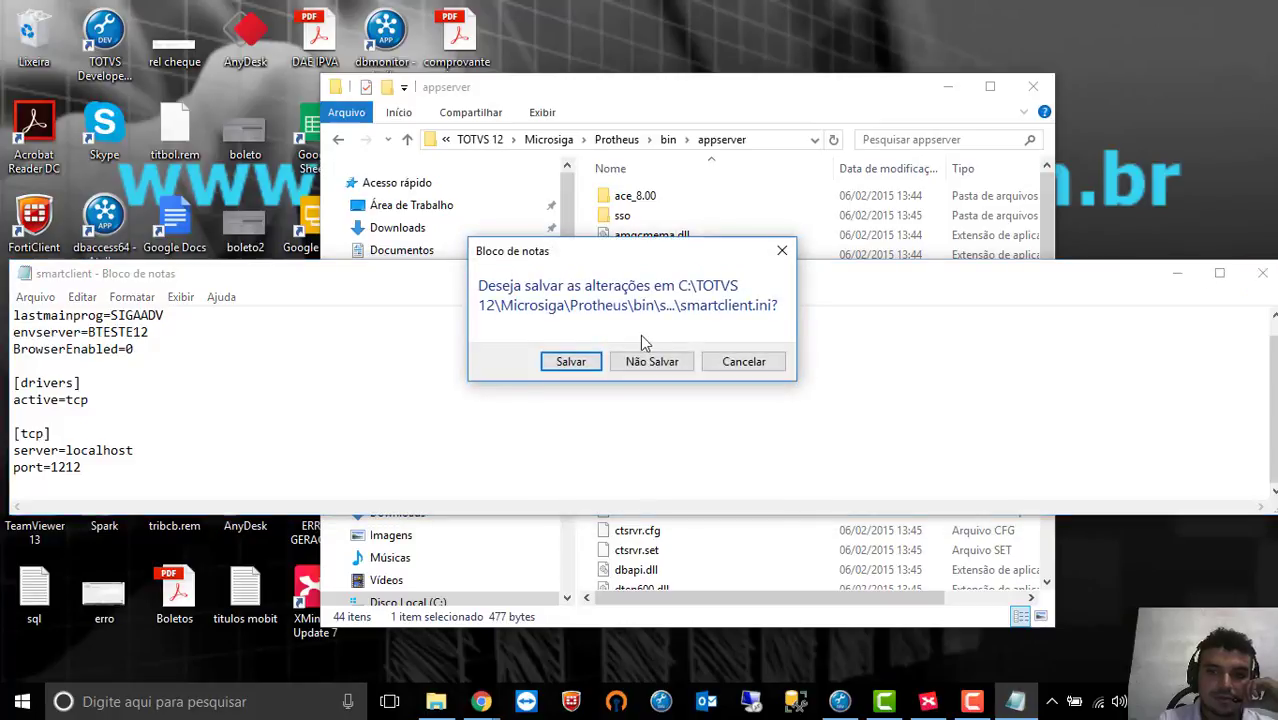
left_click(578, 362)
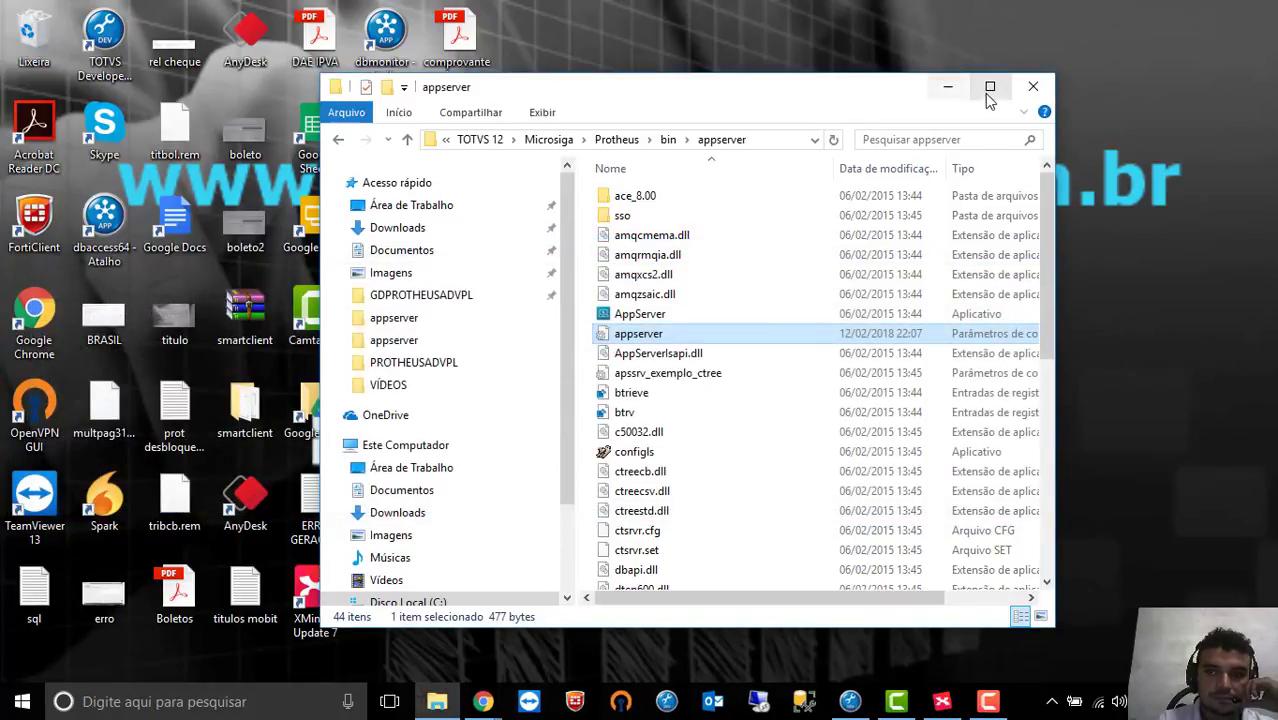
left_click(1033, 90)
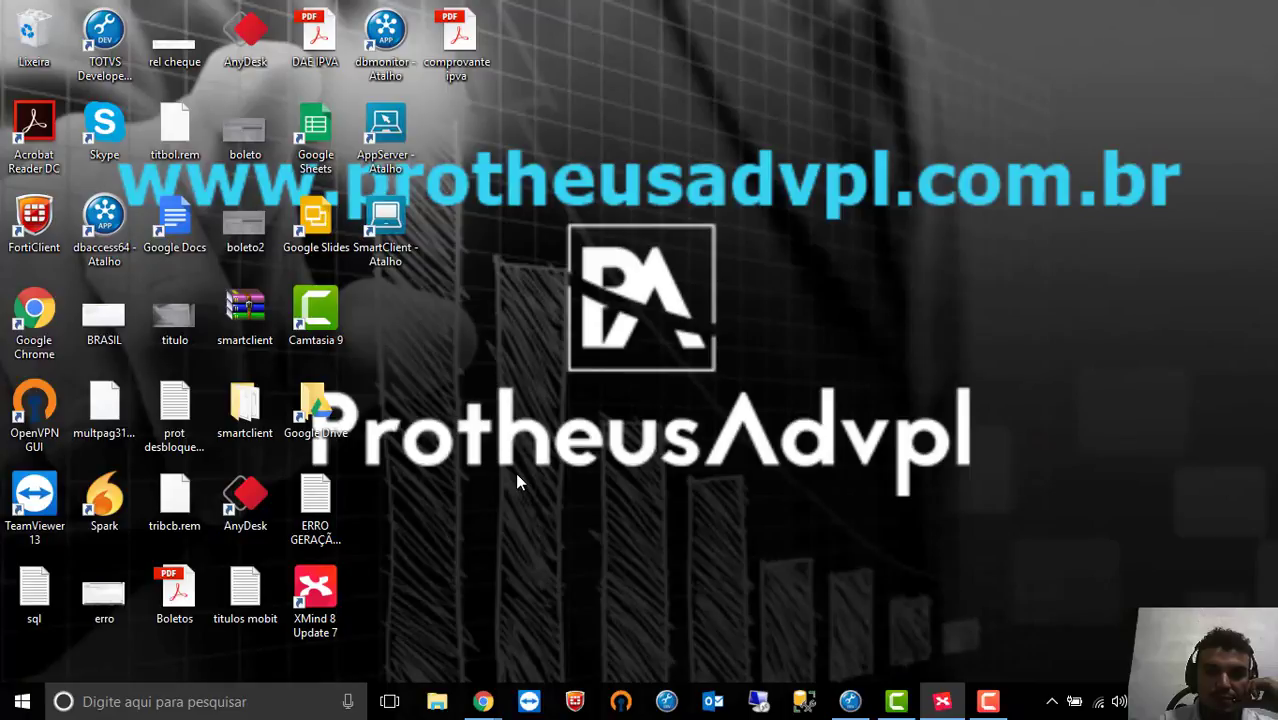
- Start AppServer, launch SmartClient and accept the initial parameters SIGAADV, tcp and BTESTE12
double_click(393, 127)
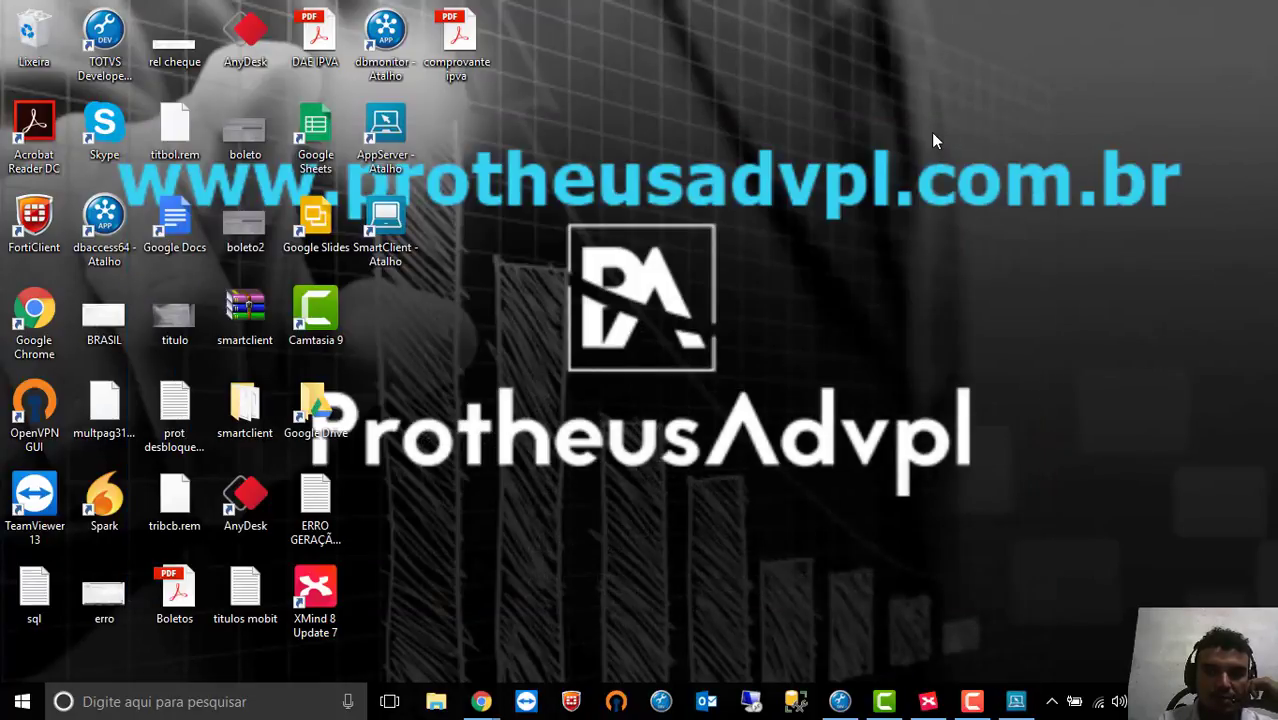
left_click(936, 137)
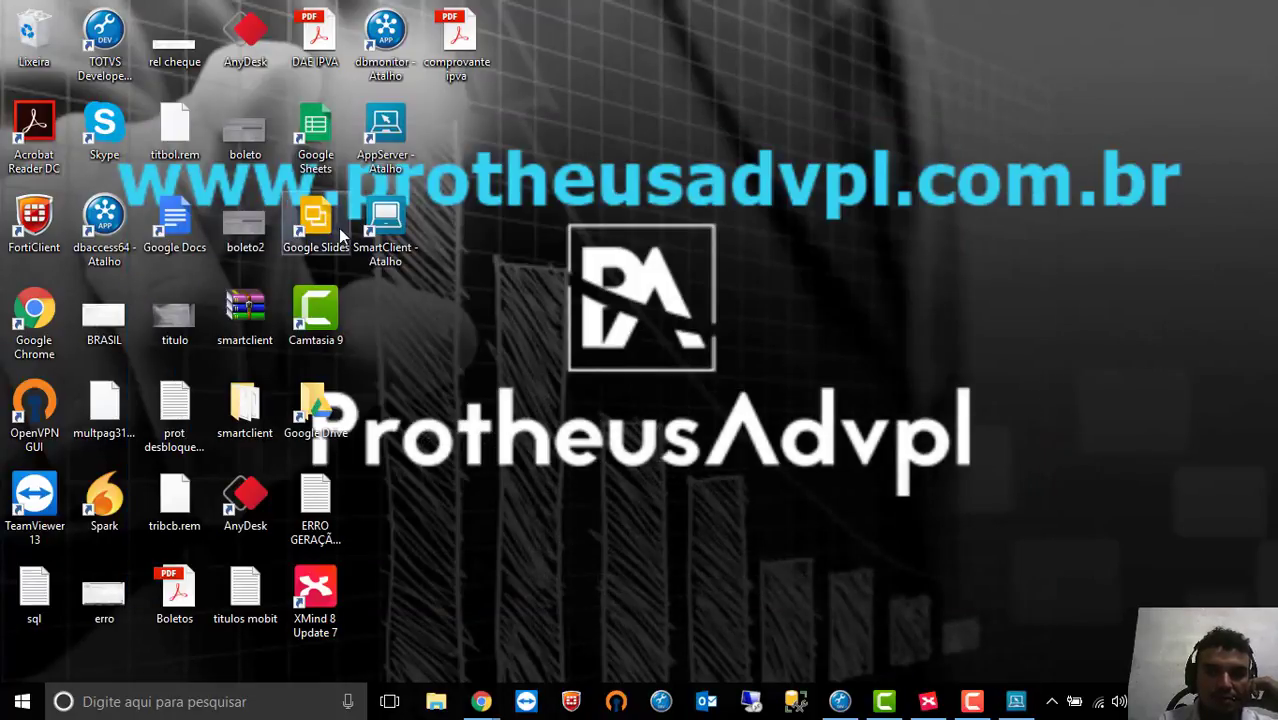
left_click(374, 232)
double_click(374, 232)
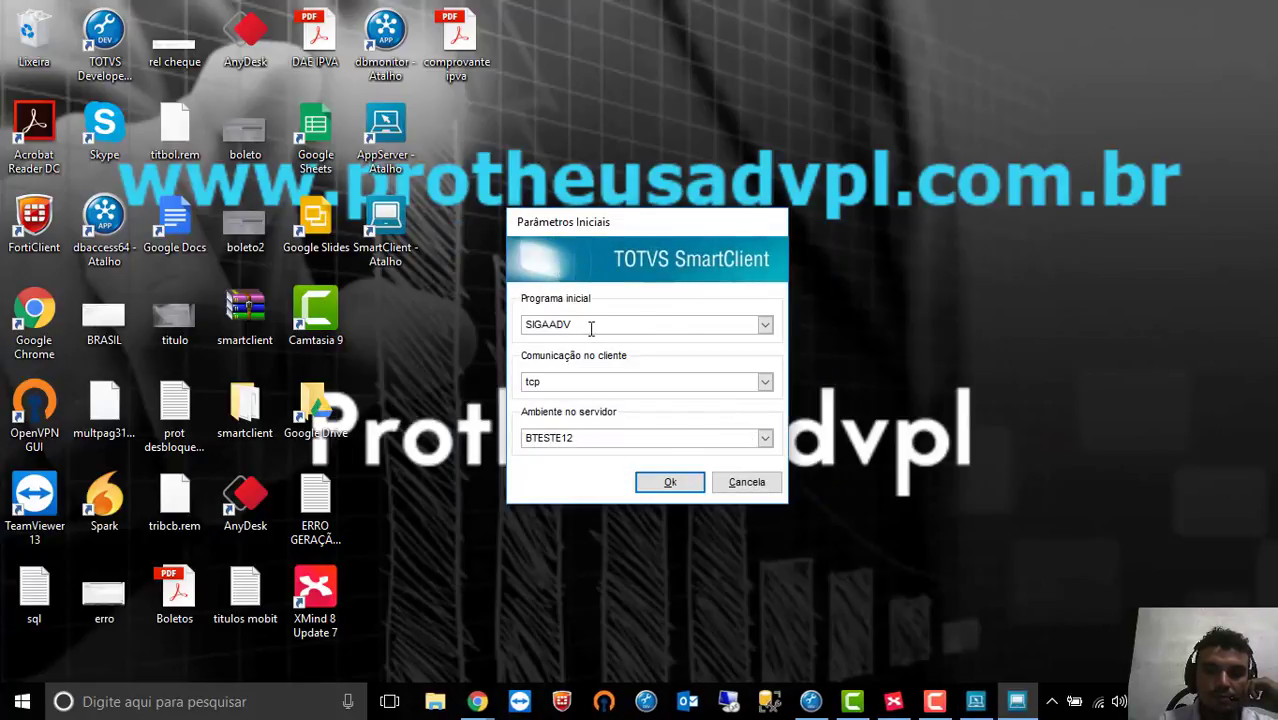
left_click(670, 483)
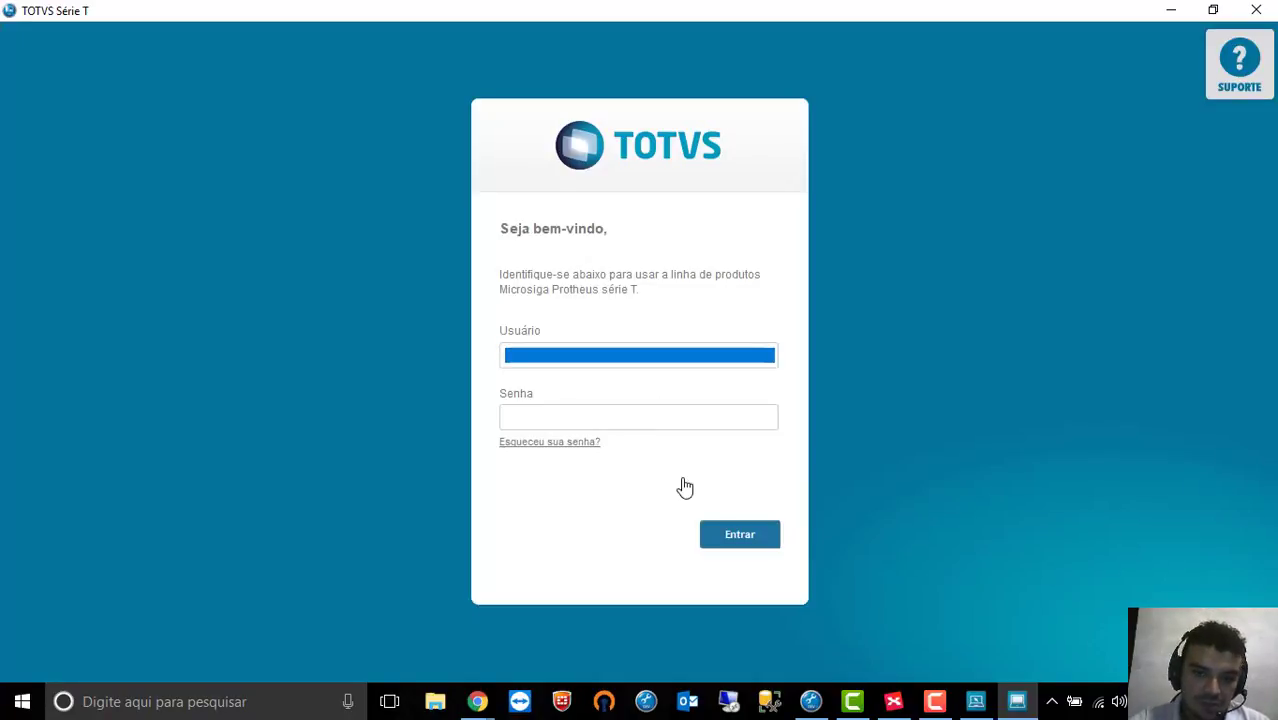
- Log in as admin and enter the system with group 99, branch 01 and environment 01 Ativo Fixo
type("admin")
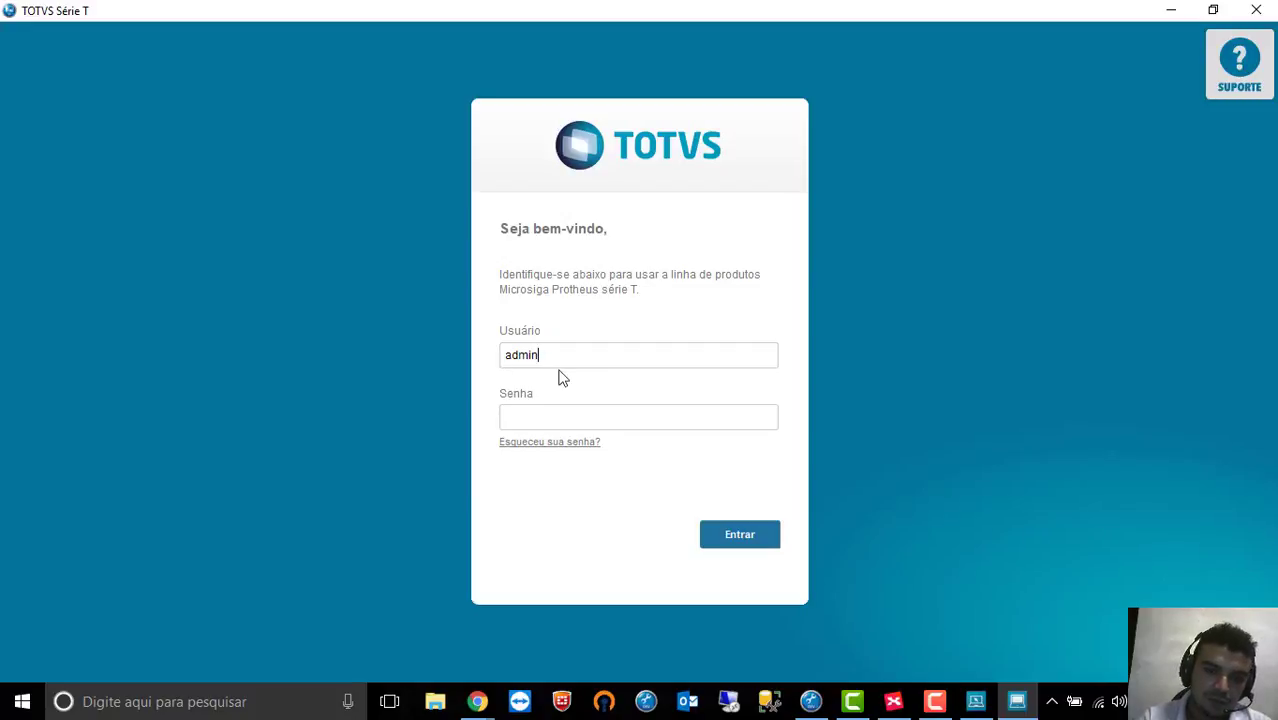
left_click(540, 418)
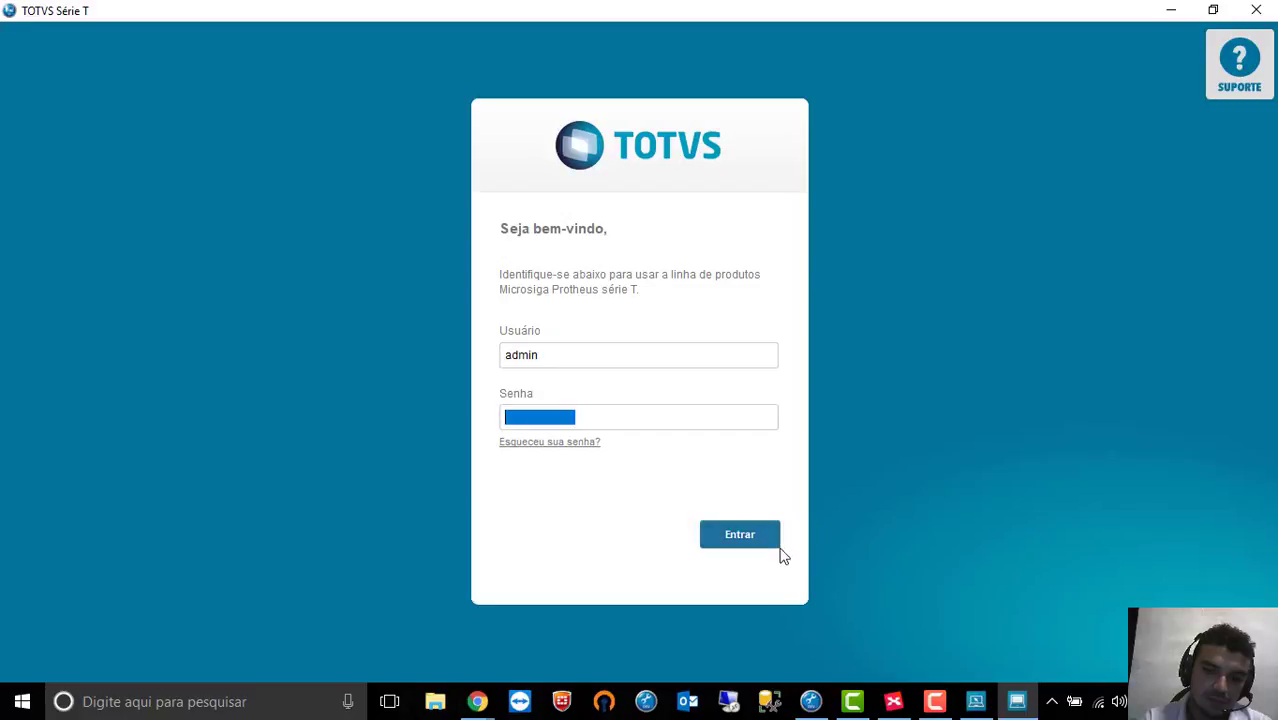
left_click(743, 537)
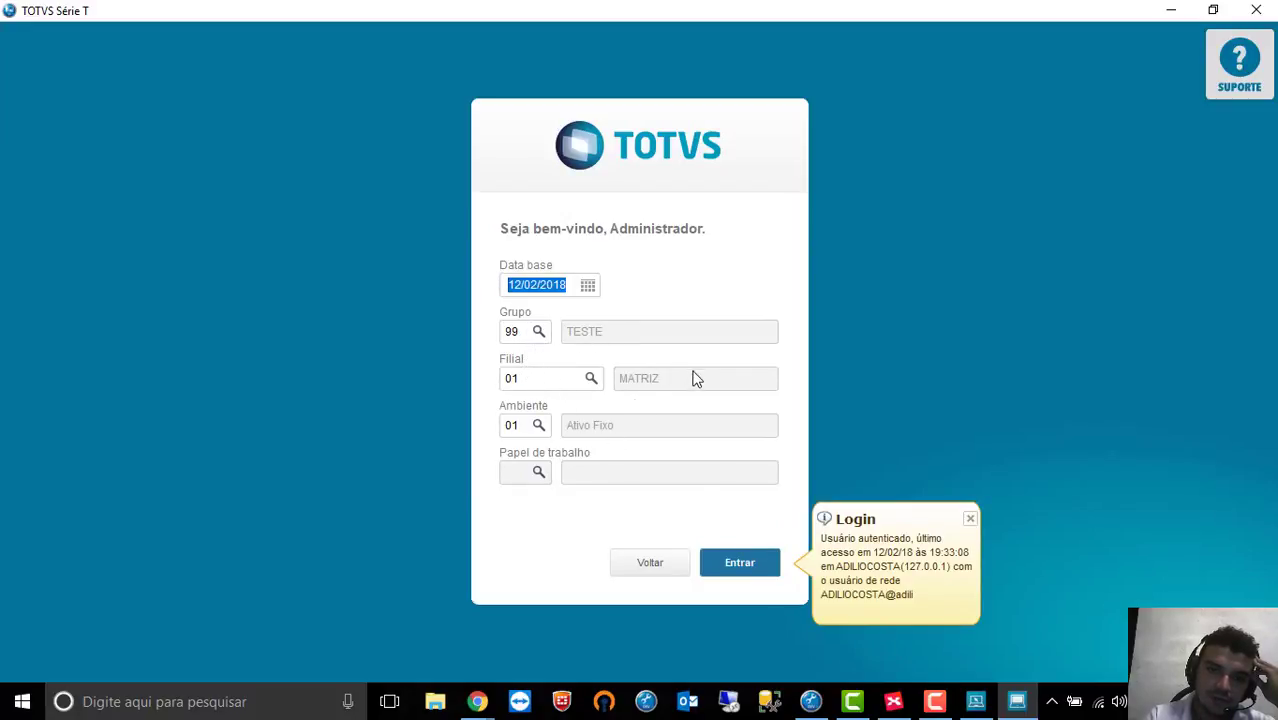
left_click(512, 425)
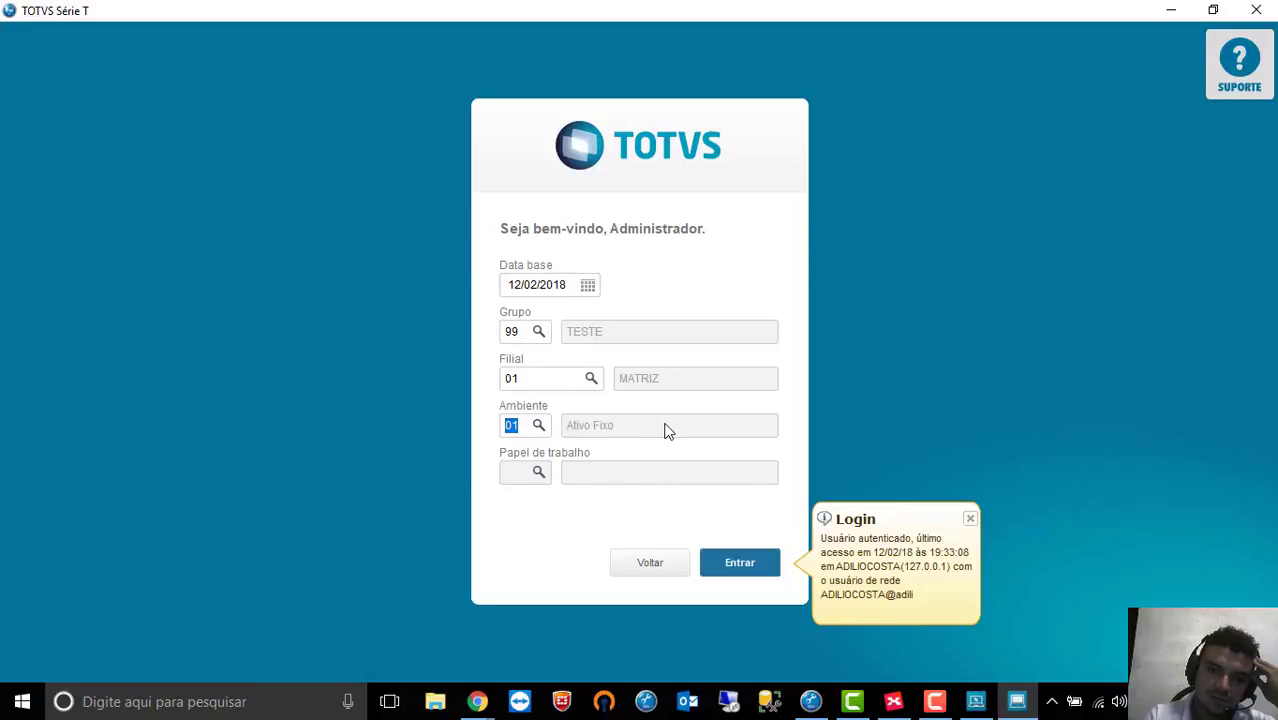
left_click(740, 563)
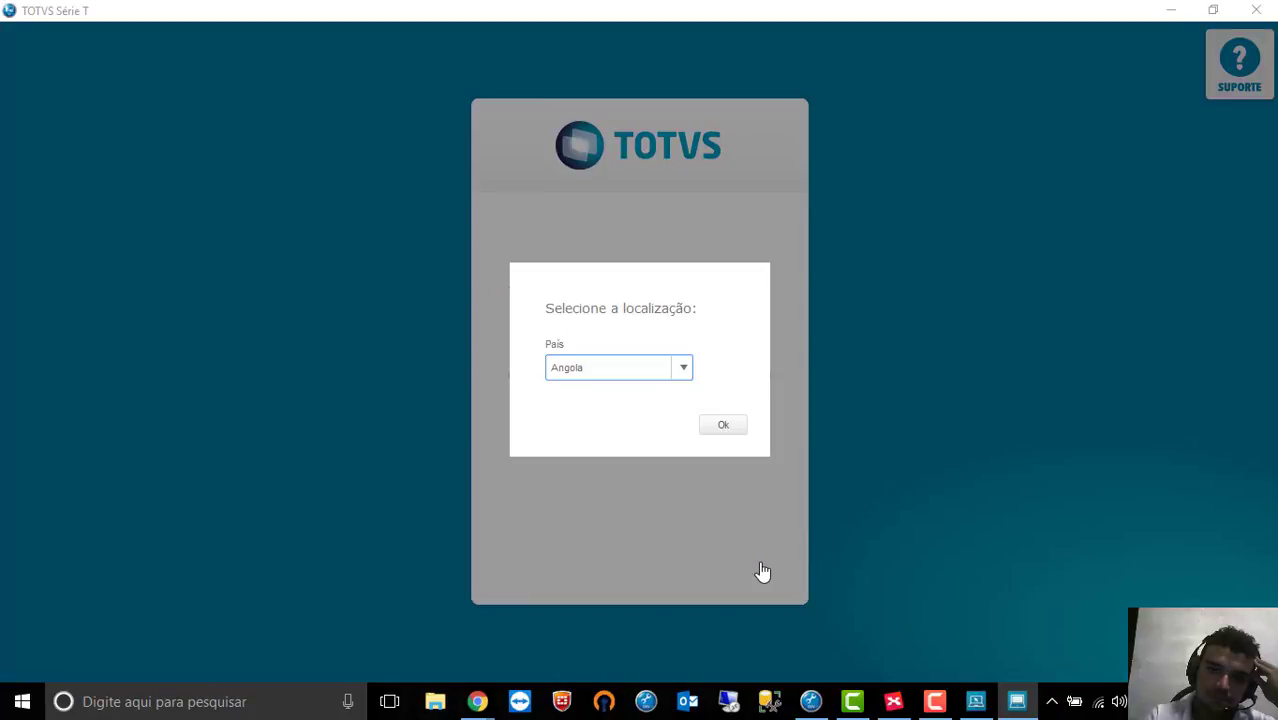